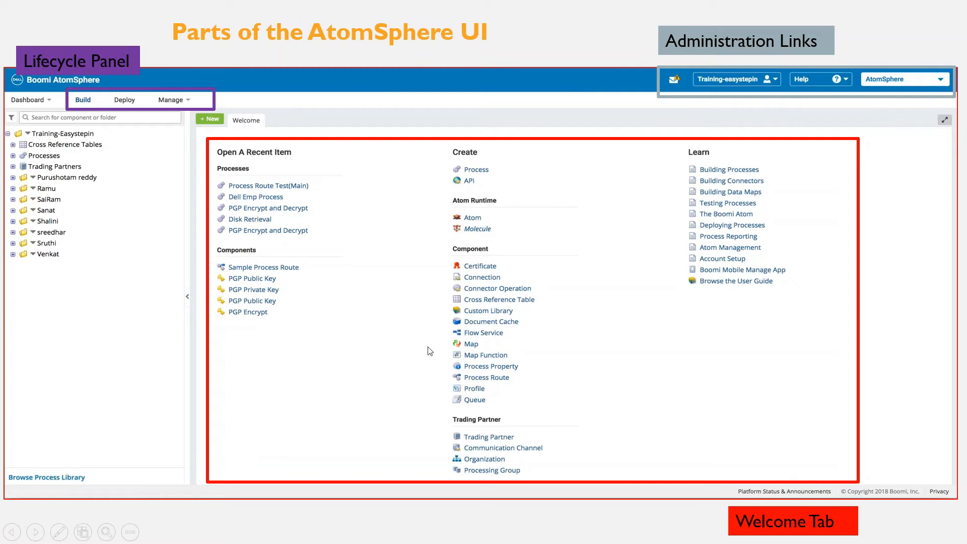
{"action": "left_click", "coordinate": [525, 385]}
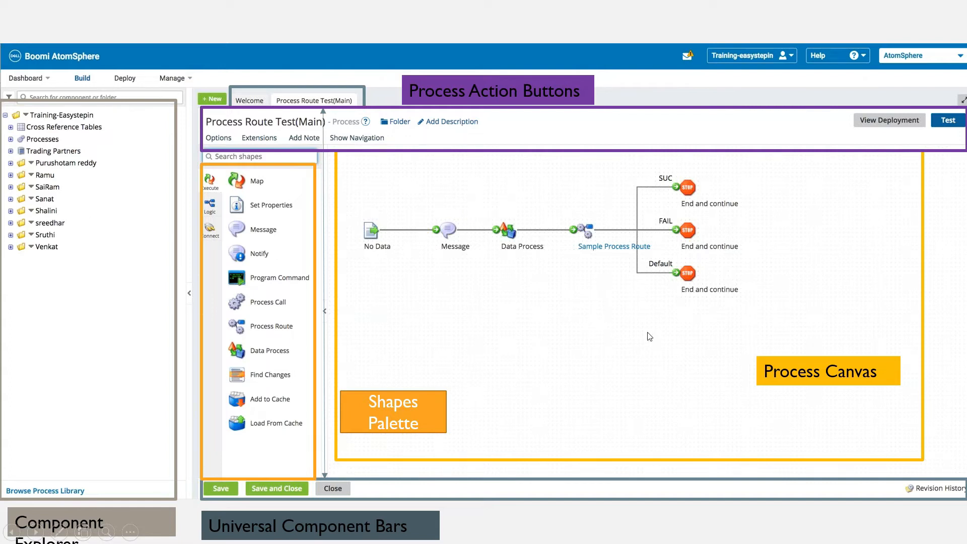
{"action": "left_click", "coordinate": [567, 378]}
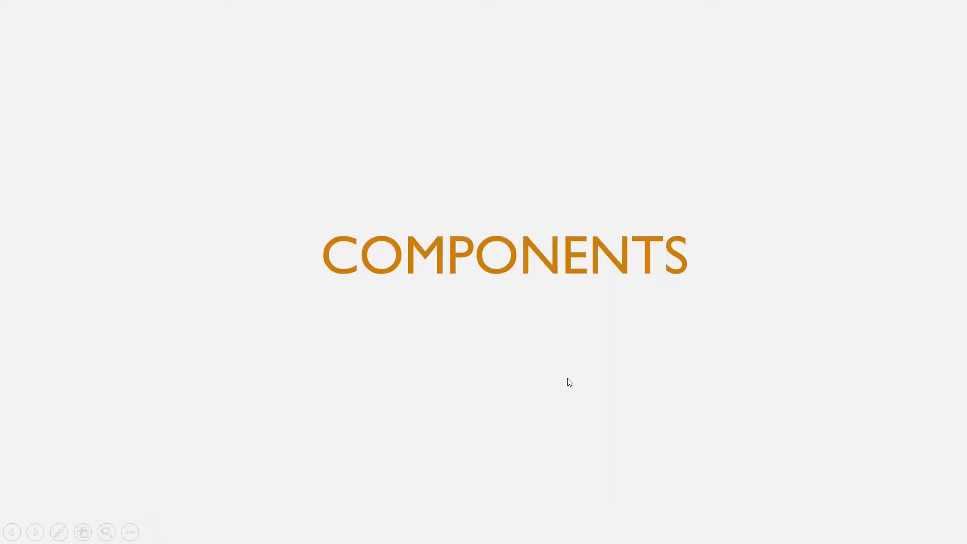
Switch to Firefox and open platform.boomi.com in a new browser tab.
{"action": "key", "text": "alt+Tab"}
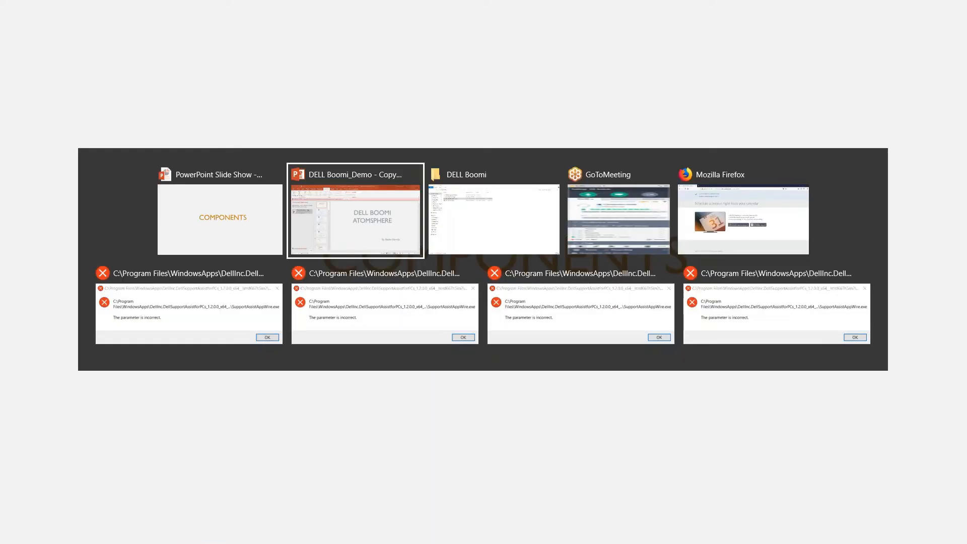
{"action": "key", "text": "alt+Tab"}
{"action": "key", "text": "alt+Tab"}
{"action": "key", "text": "alt+Tab"}
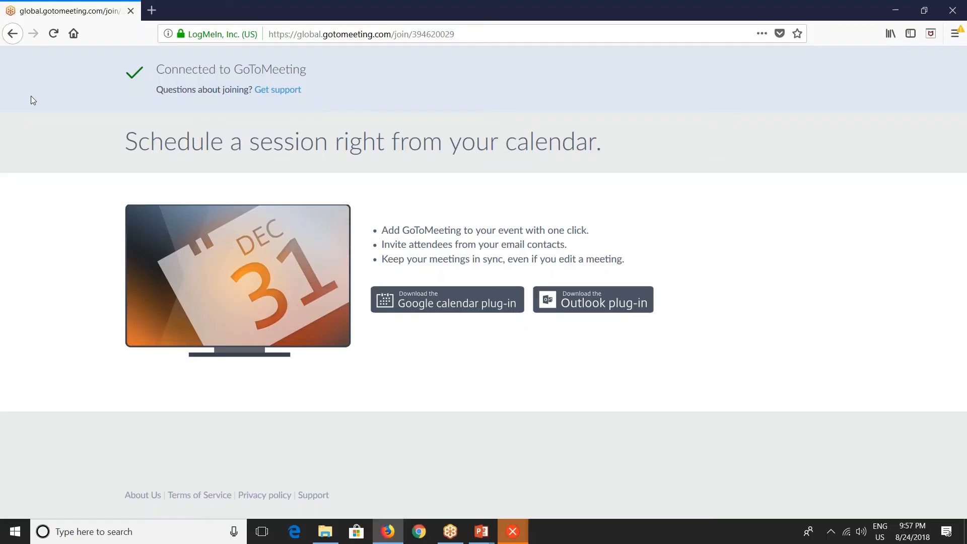
{"action": "left_click", "coordinate": [152, 10]}
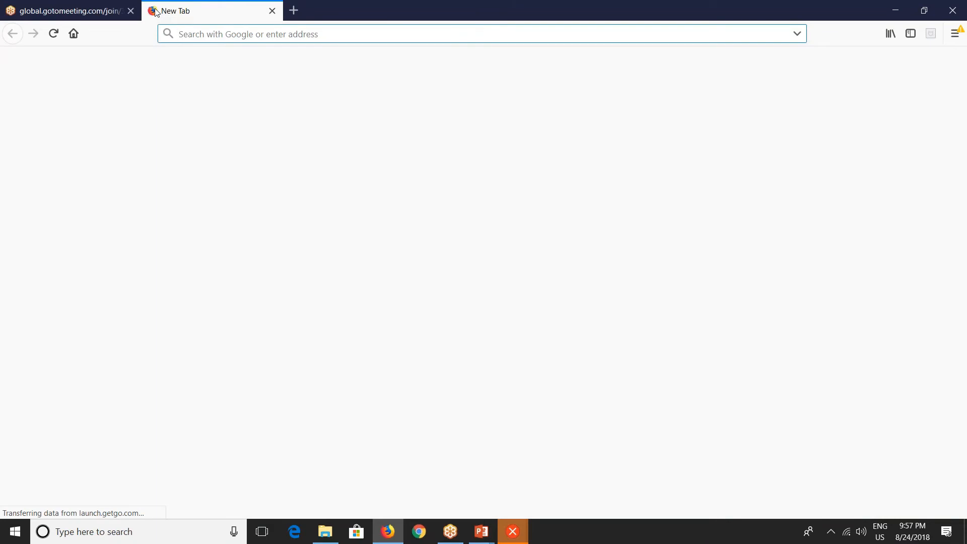
{"action": "type", "text": "platform.boomi.com/"}
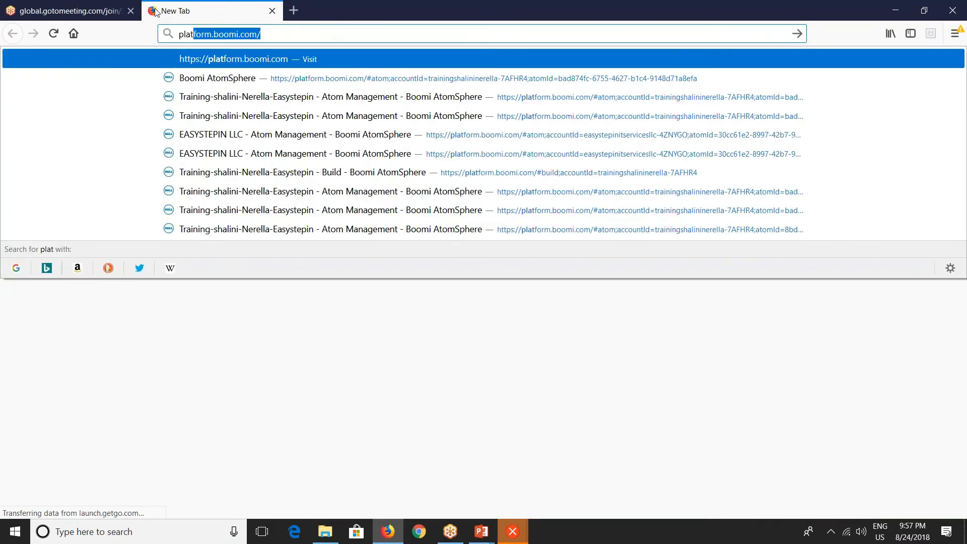
{"action": "key", "text": "Return"}
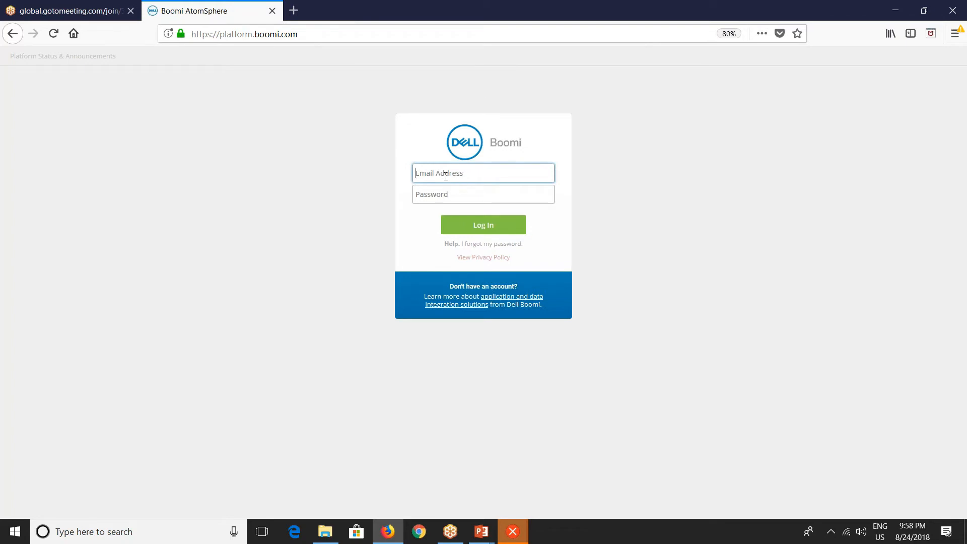
Log in to Boomi AtomSphere with the account e-mail address and the account password.
{"action": "key", "text": "Tab"}
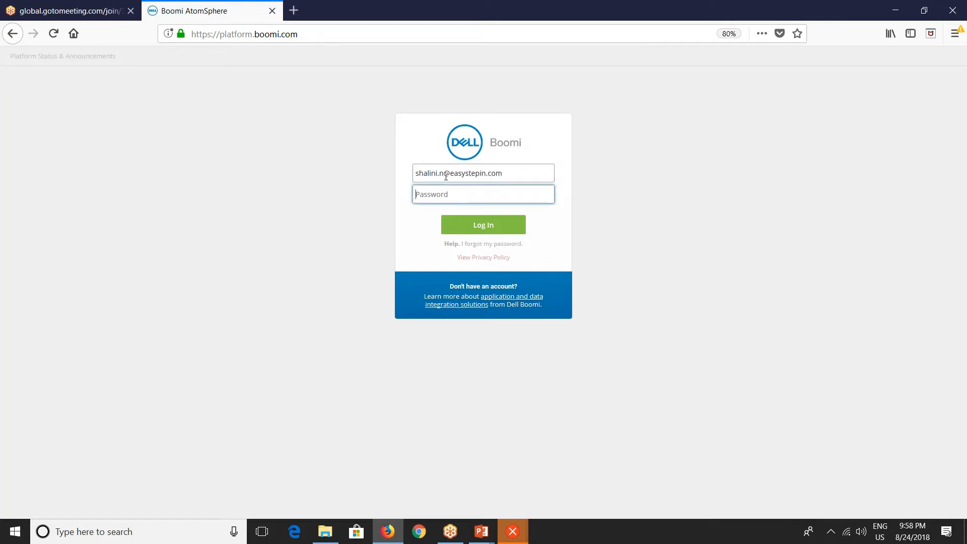
{"action": "type", "text": "••"}
{"action": "left_click", "coordinate": [456, 230]}
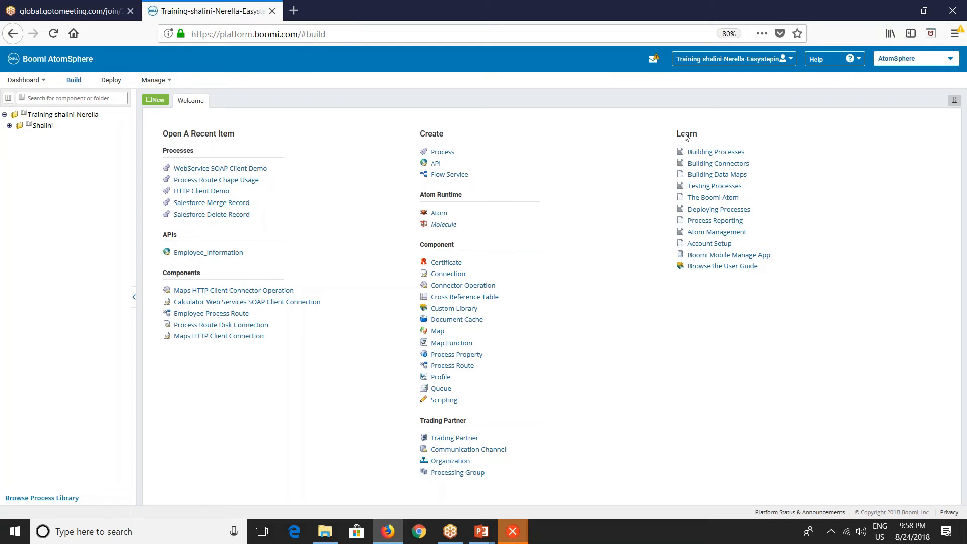
{"action": "left_click", "coordinate": [721, 60]}
{"action": "left_click", "coordinate": [608, 67]}
{"action": "right_click", "coordinate": [30, 126]}
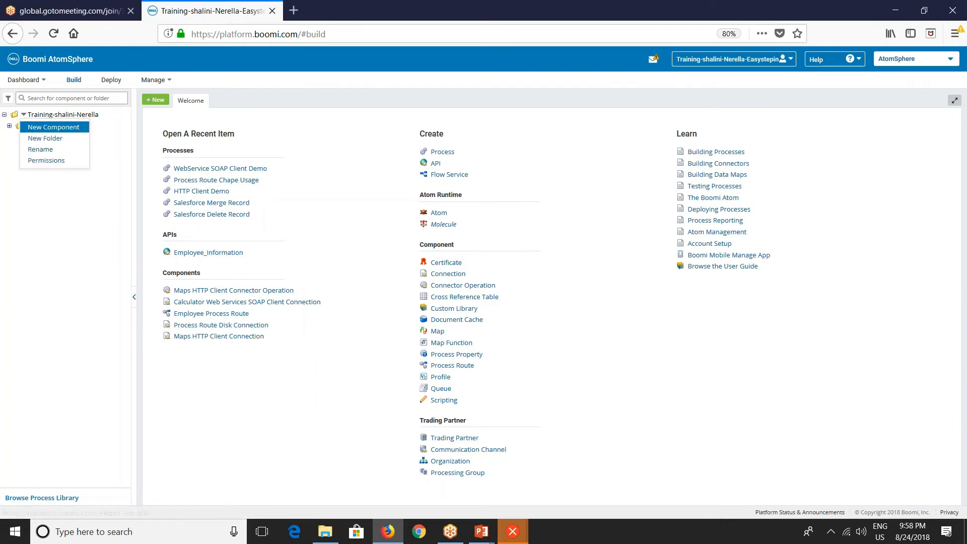
{"action": "left_click", "coordinate": [38, 129]}
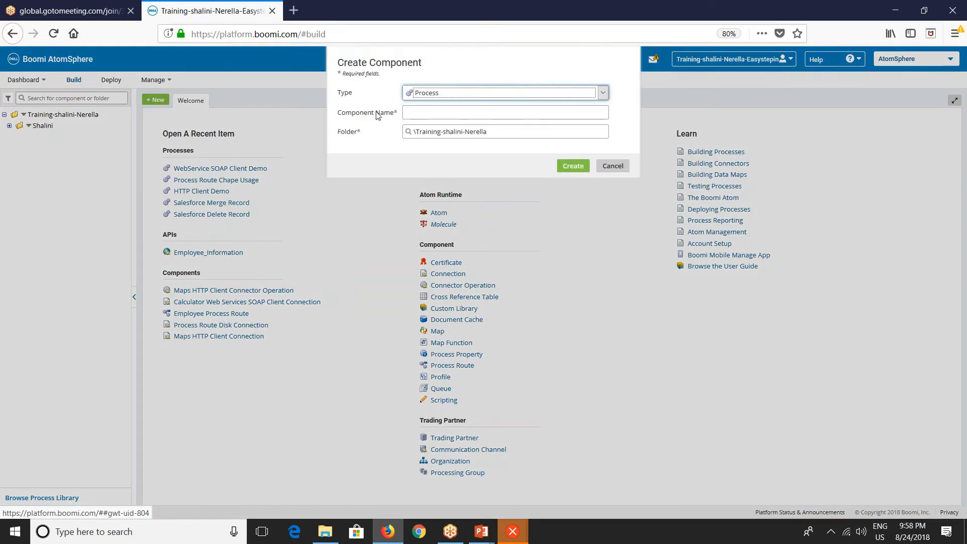
{"action": "left_click", "coordinate": [422, 95]}
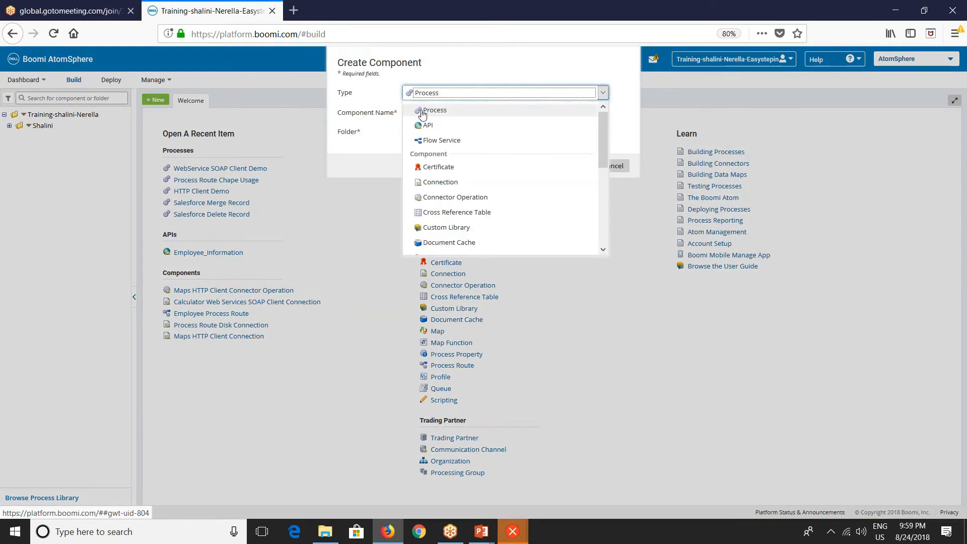
{"action": "scroll", "coordinate": [443, 214], "scroll_direction": "down", "scroll_amount": 2}
{"action": "scroll", "coordinate": [450, 223], "scroll_direction": "down", "scroll_amount": 4}
{"action": "scroll", "coordinate": [446, 226], "scroll_direction": "up", "scroll_amount": 6}
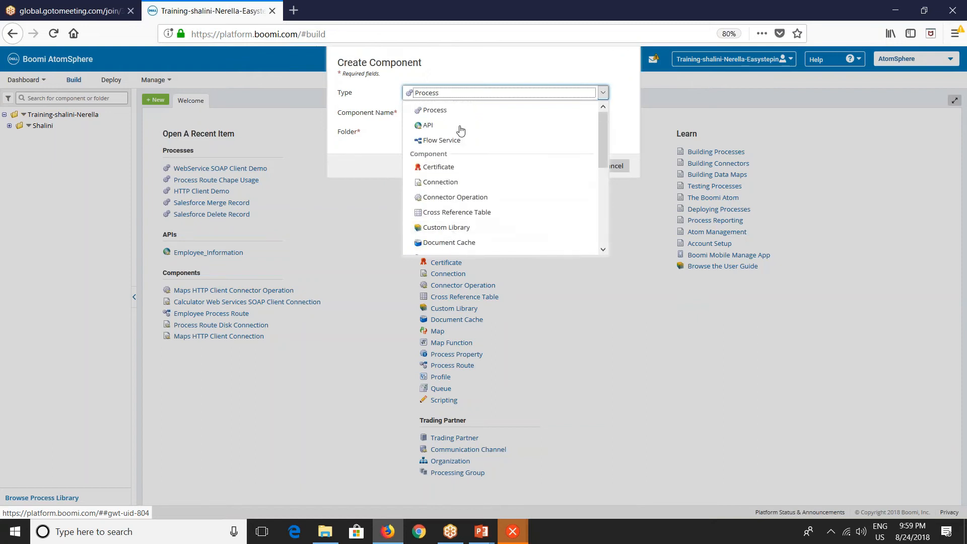
{"action": "left_click", "coordinate": [436, 108]}
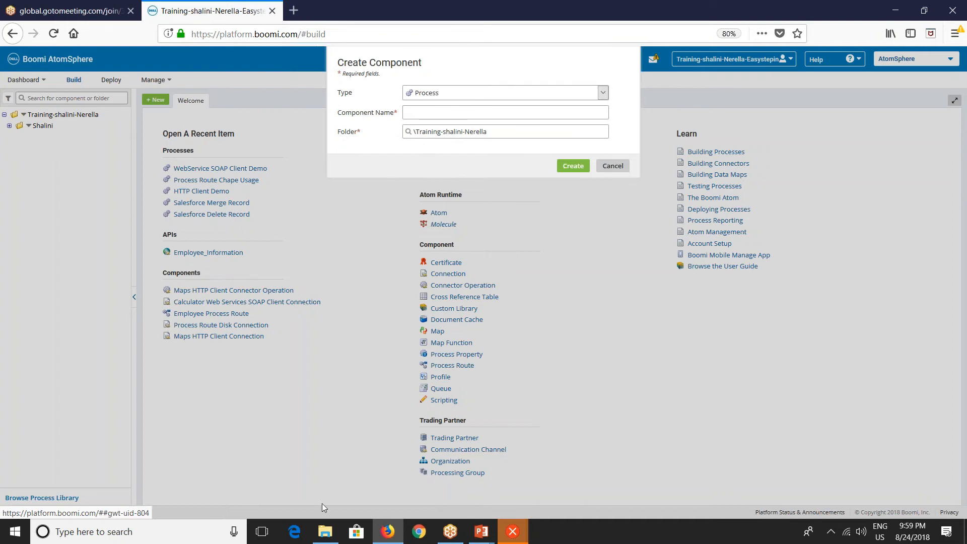
Switch to File Explorer, browse C:\demofiles, and delete all files in the Out folder.
{"action": "left_click", "coordinate": [326, 531]}
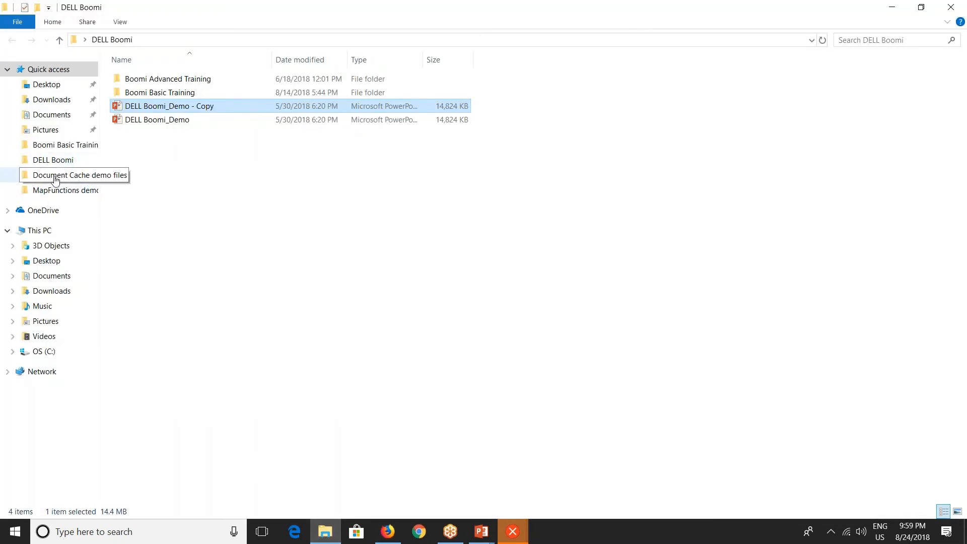
{"action": "left_click", "coordinate": [43, 352]}
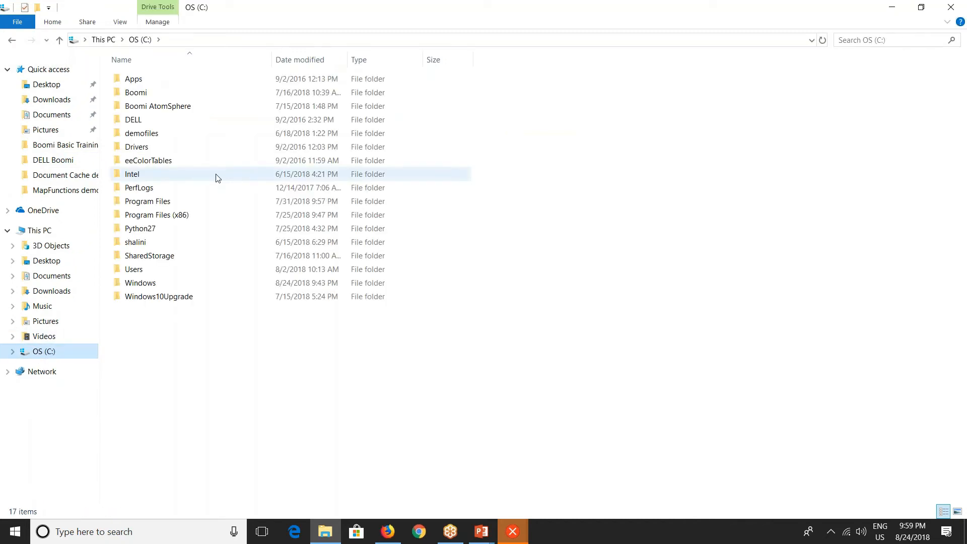
{"action": "double_click", "coordinate": [153, 134]}
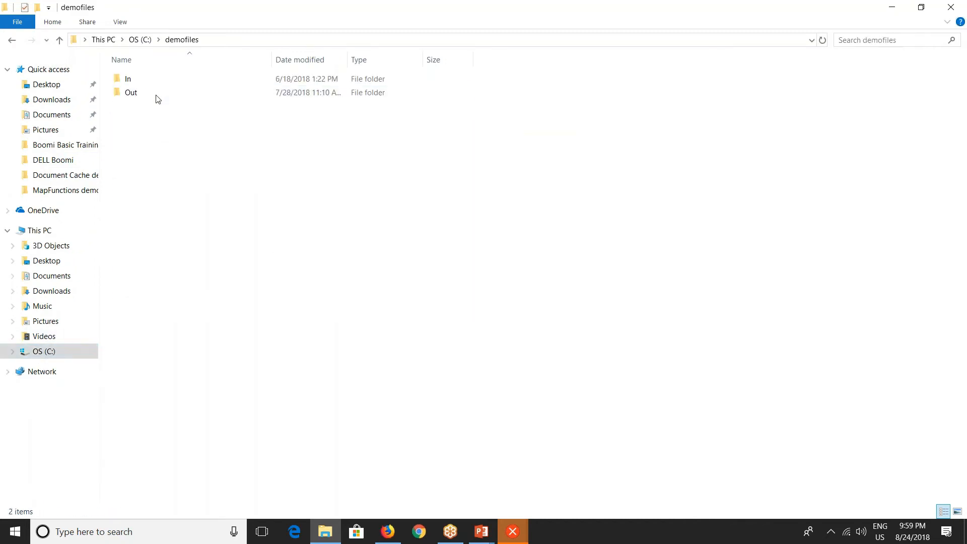
{"action": "double_click", "coordinate": [150, 83]}
{"action": "left_click_drag", "start_coordinate": [170, 132], "coordinate": [176, 65]}
{"action": "left_click", "coordinate": [245, 40]}
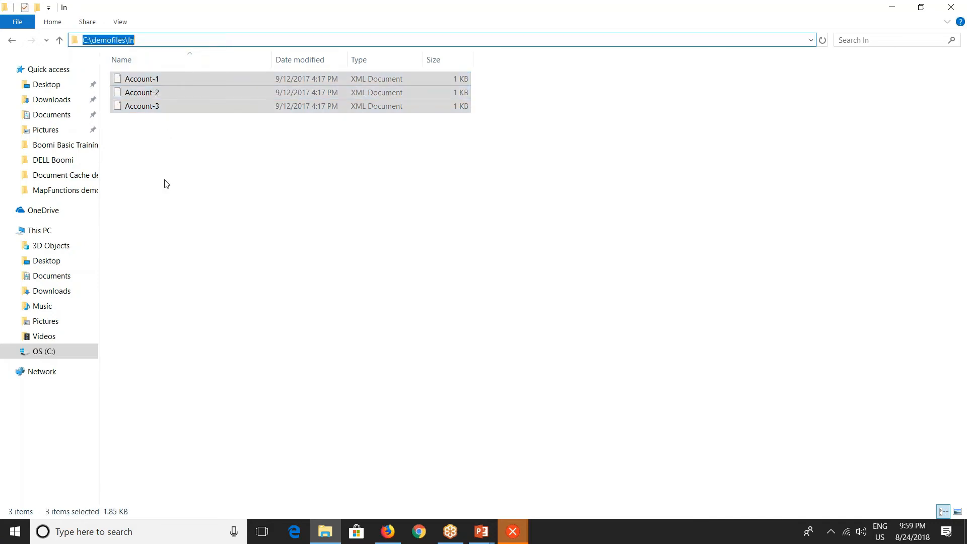
{"action": "left_click", "coordinate": [179, 224]}
{"action": "left_click", "coordinate": [175, 45]}
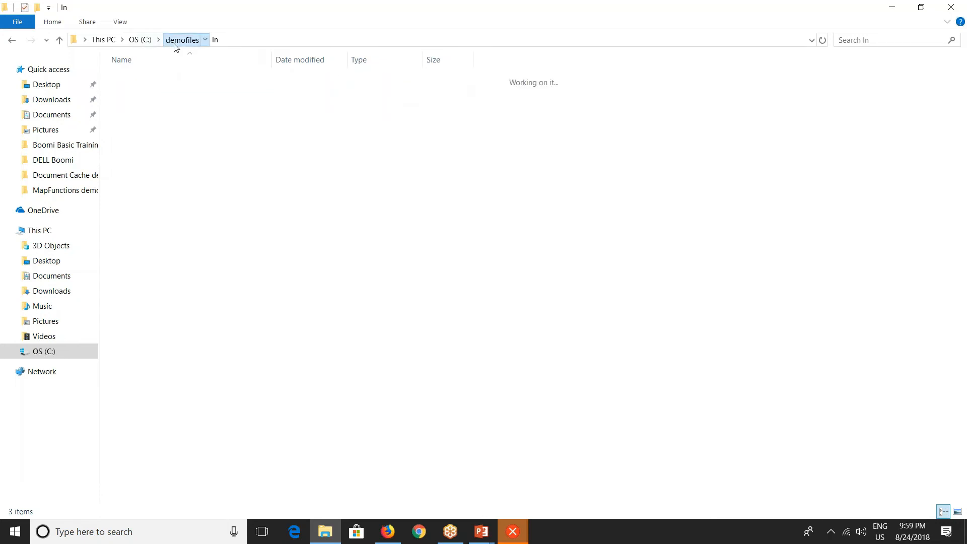
{"action": "double_click", "coordinate": [134, 93]}
{"action": "left_click_drag", "start_coordinate": [160, 153], "coordinate": [135, 62]}
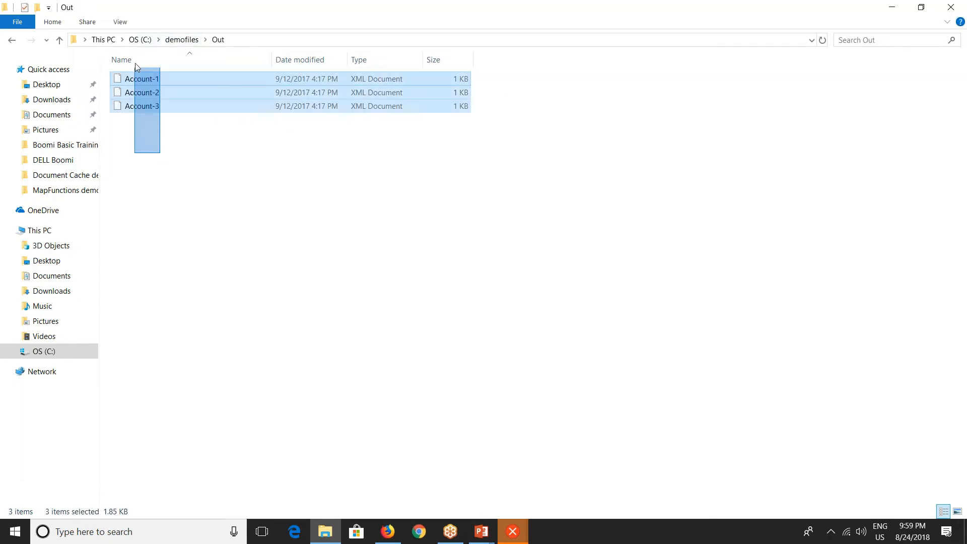
{"action": "key", "text": "Delete"}
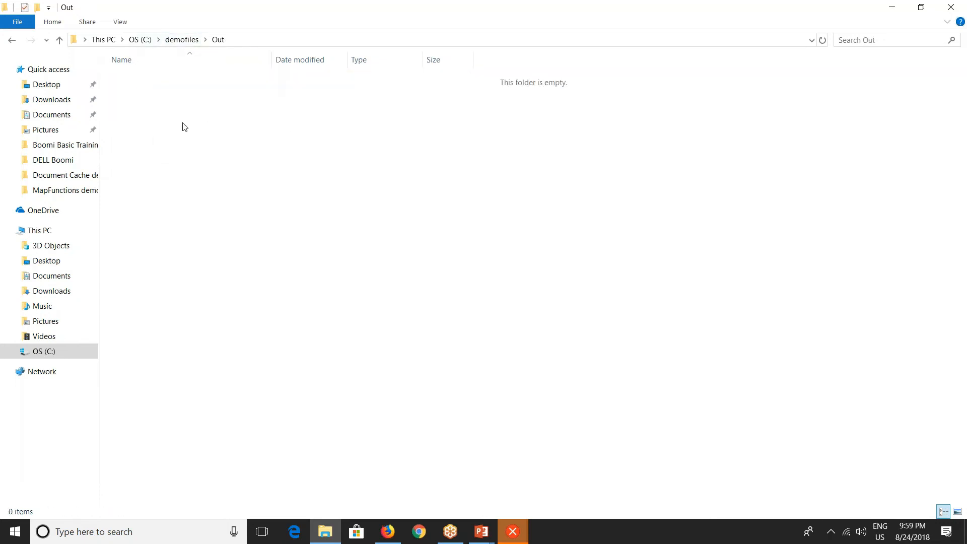
Review the contents of the In and Out folders under C:\demofiles.
{"action": "left_click", "coordinate": [140, 40]}
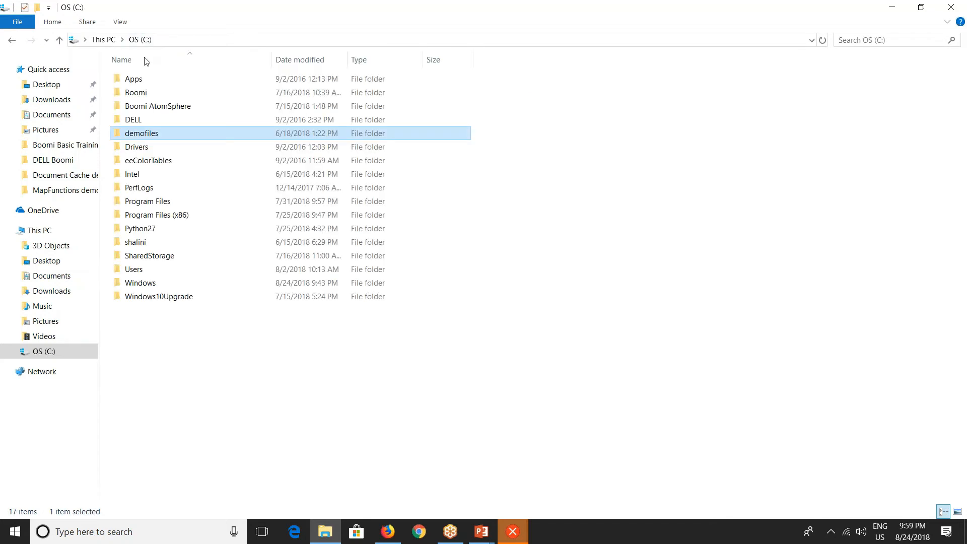
{"action": "double_click", "coordinate": [141, 135]}
{"action": "left_click", "coordinate": [134, 83]}
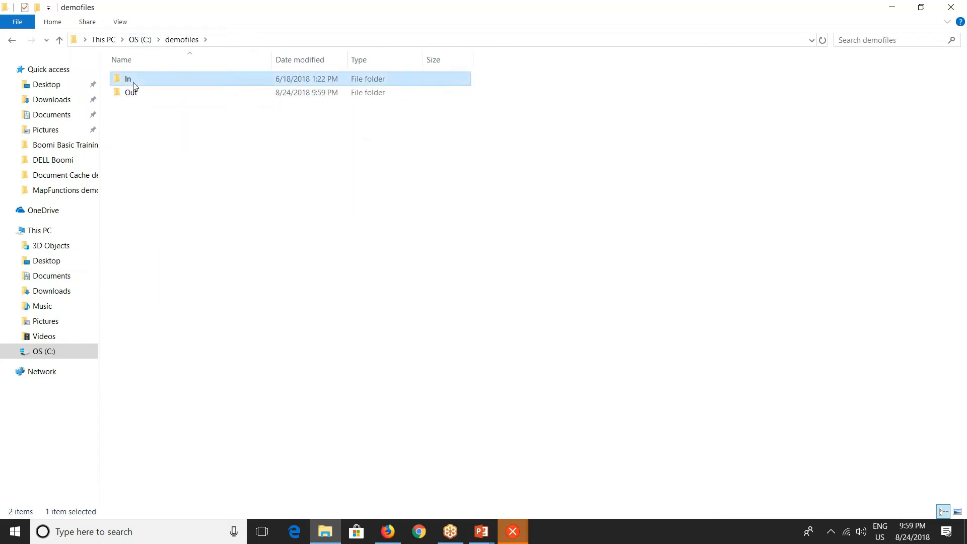
{"action": "double_click", "coordinate": [134, 83]}
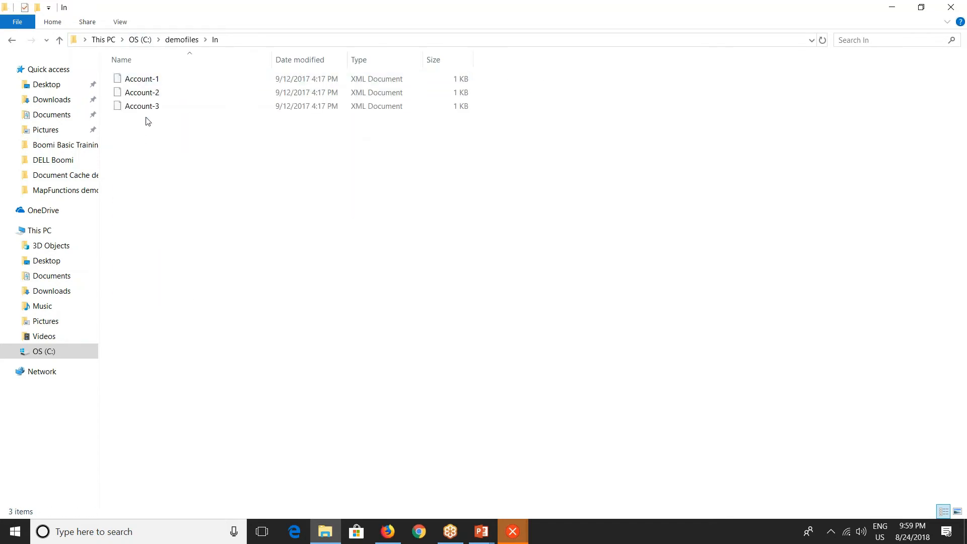
{"action": "left_click", "coordinate": [174, 44]}
{"action": "double_click", "coordinate": [132, 93]}
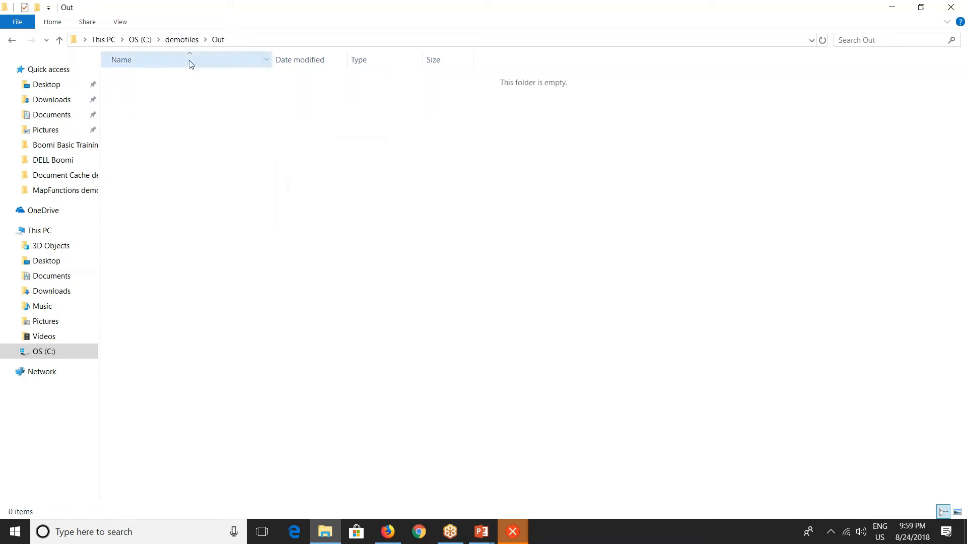
{"action": "left_click", "coordinate": [182, 39]}
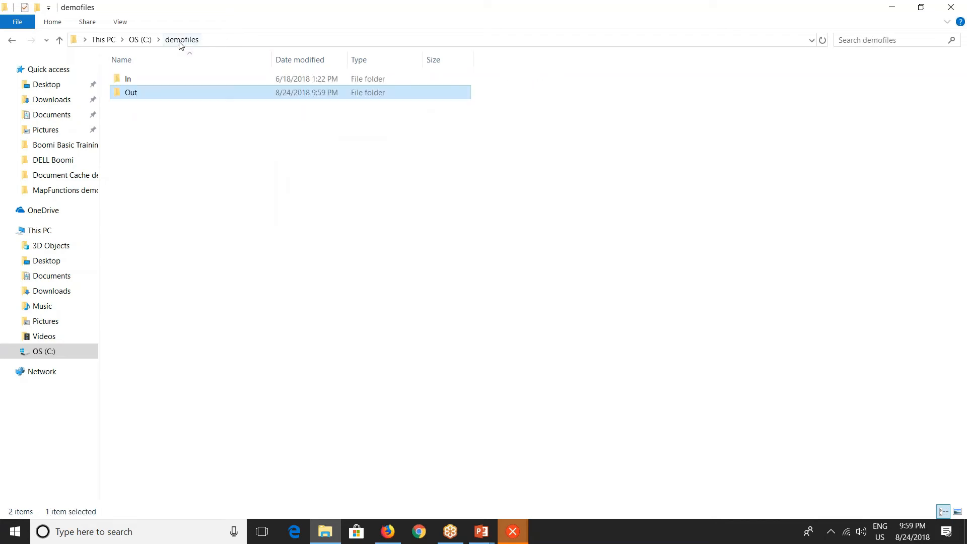
{"action": "double_click", "coordinate": [149, 80]}
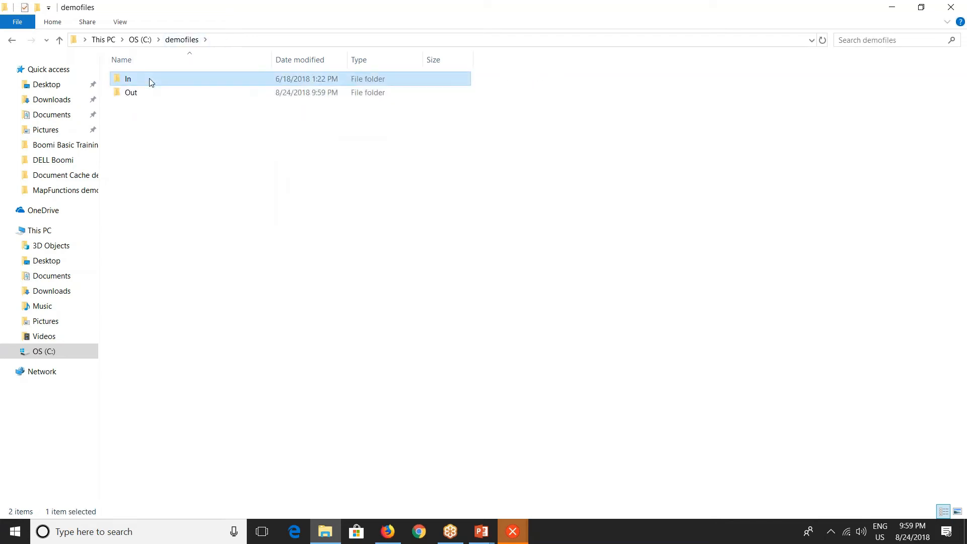
Switch back to Firefox, name the process component Disk Integration, and create it.
{"action": "left_click", "coordinate": [388, 531]}
{"action": "left_click", "coordinate": [416, 116]}
{"action": "type", "text": "Disk Integrstion"}
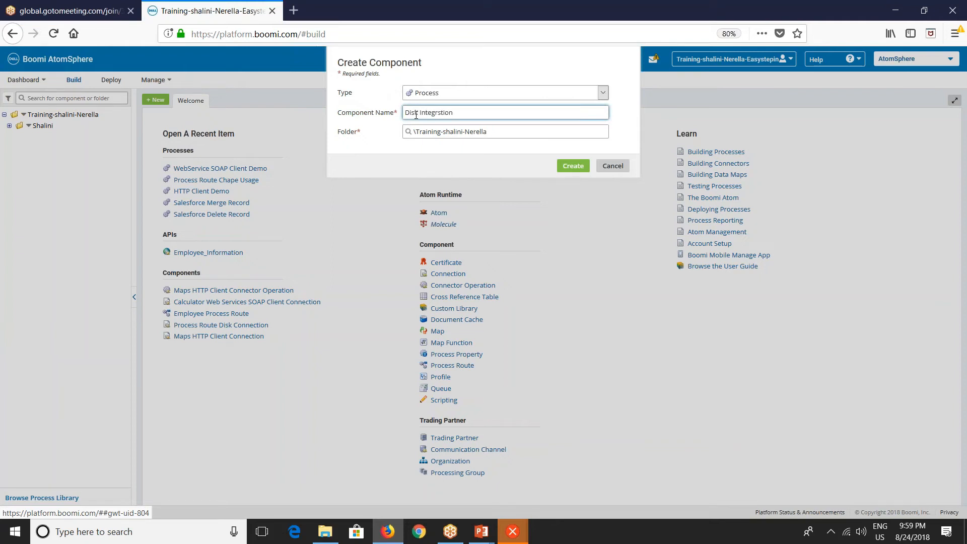
{"action": "left_click", "coordinate": [441, 112]}
{"action": "key", "text": "BackSpace"}
{"action": "type", "text": "a"}
{"action": "left_click", "coordinate": [565, 174]}
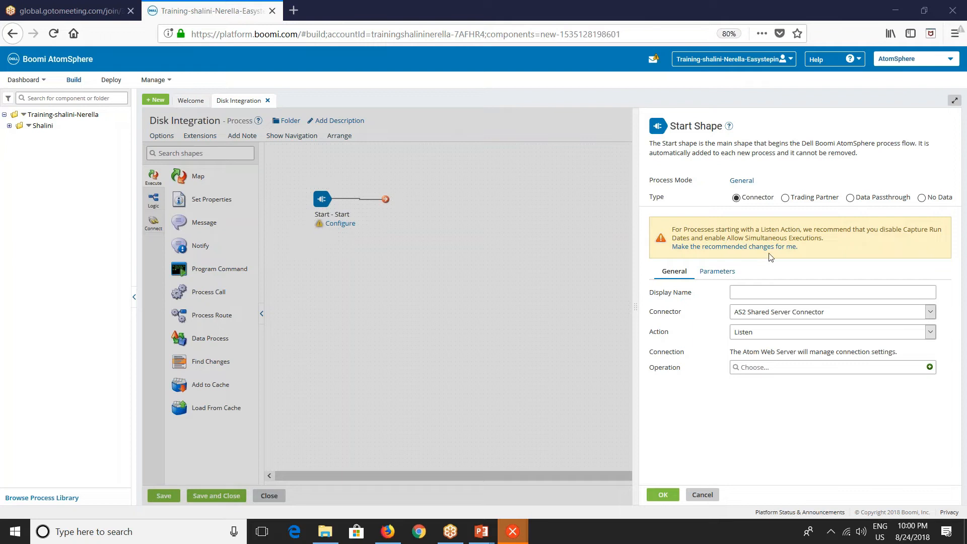
Set the Start shape's connector to Disk.
{"action": "left_click", "coordinate": [750, 316]}
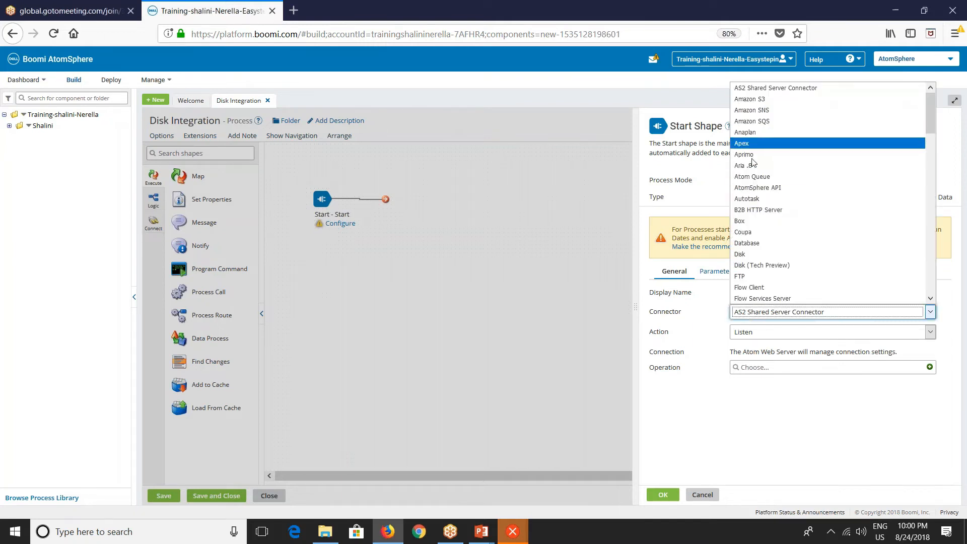
{"action": "left_click", "coordinate": [739, 255]}
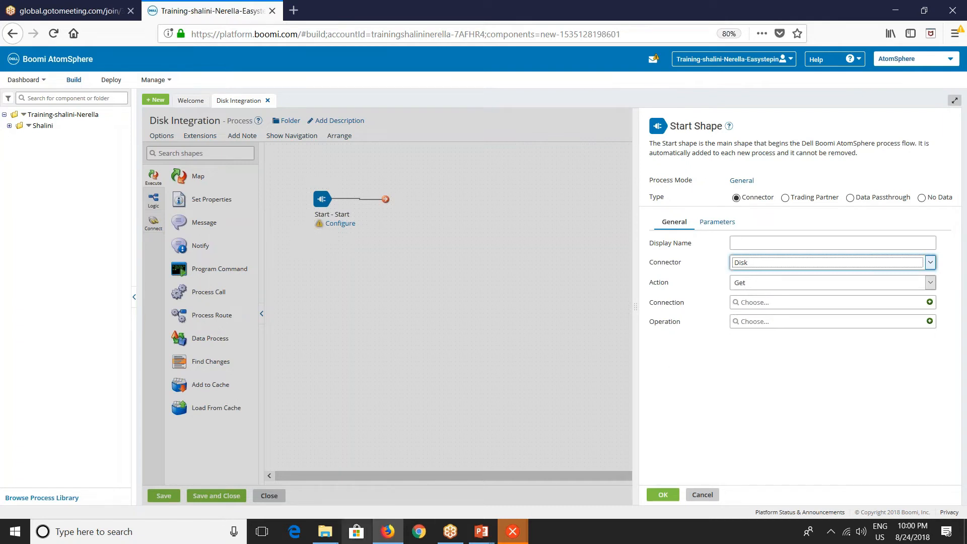
Select the C:\demofiles\In path in File Explorer's address bar, then start a new Disk connection for the Start shape.
{"action": "left_click", "coordinate": [325, 532]}
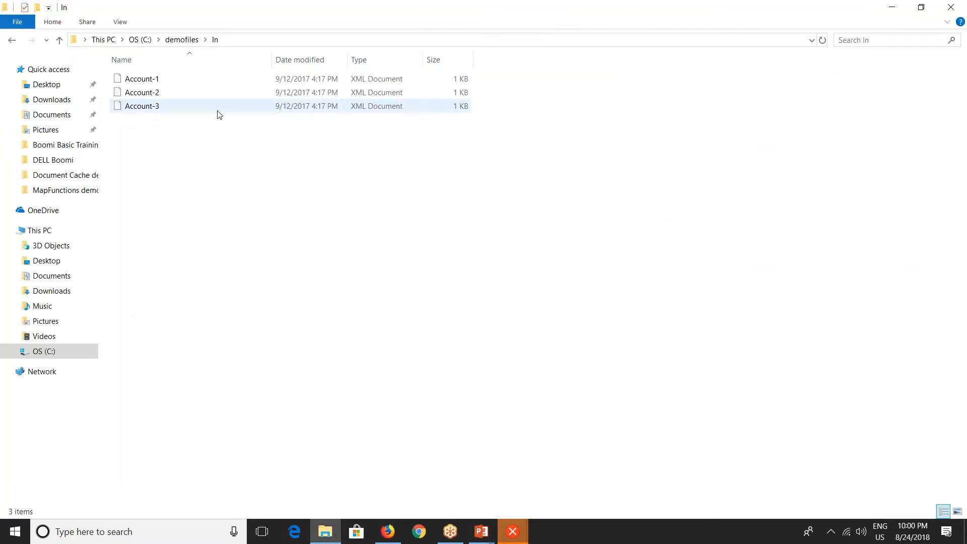
{"action": "key", "text": "alt"}
{"action": "left_click", "coordinate": [271, 41]}
{"action": "key", "text": "ctrl+c"}
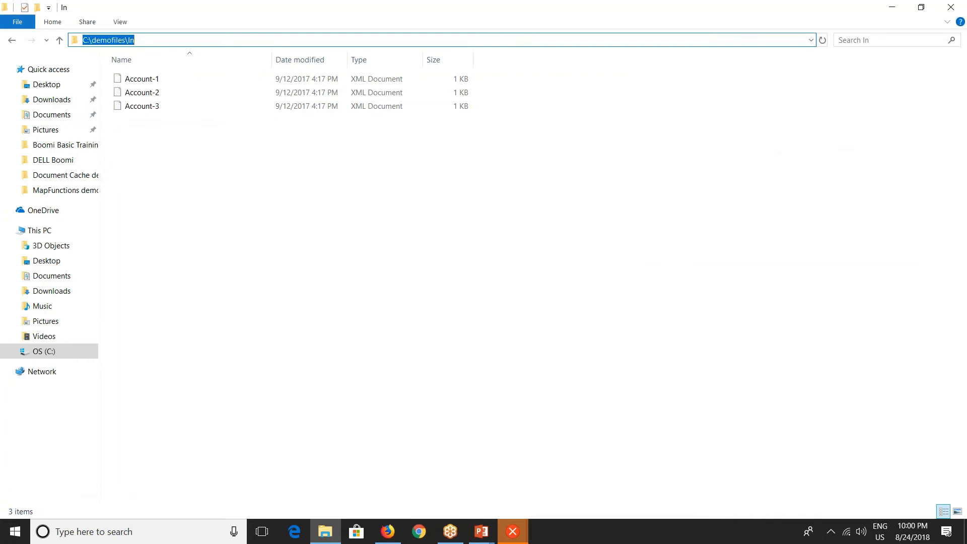
{"action": "key", "text": "alt+Tab"}
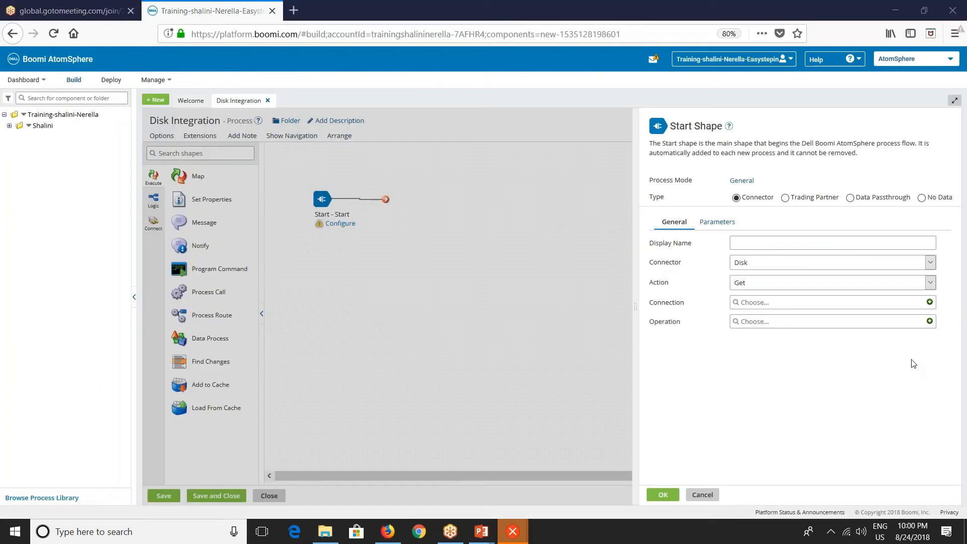
{"action": "left_click", "coordinate": [929, 301]}
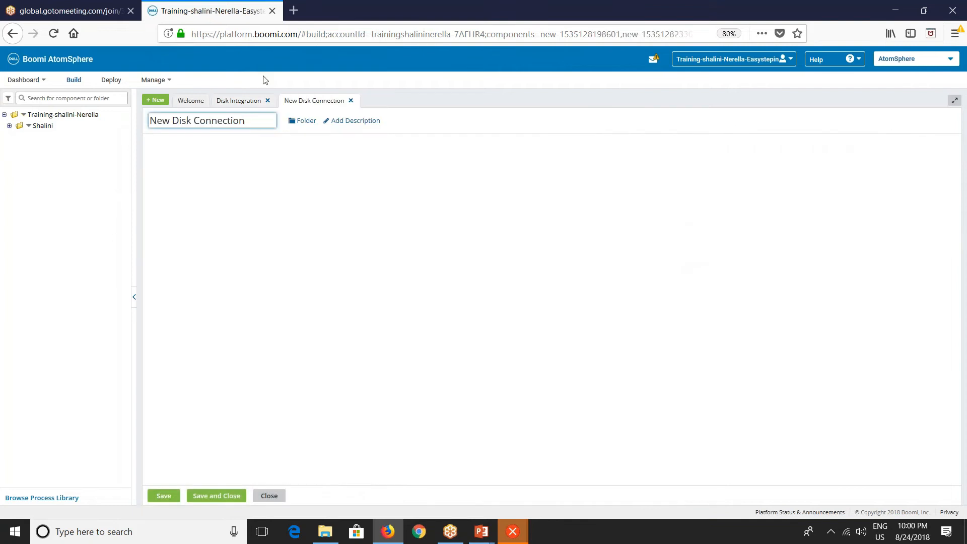
Rename the new Disk connection to In Disk Connection.
{"action": "left_click_drag", "start_coordinate": [173, 120], "coordinate": [144, 117]}
{"action": "key", "text": "BackSpace"}
{"action": "type", "text": "In"}
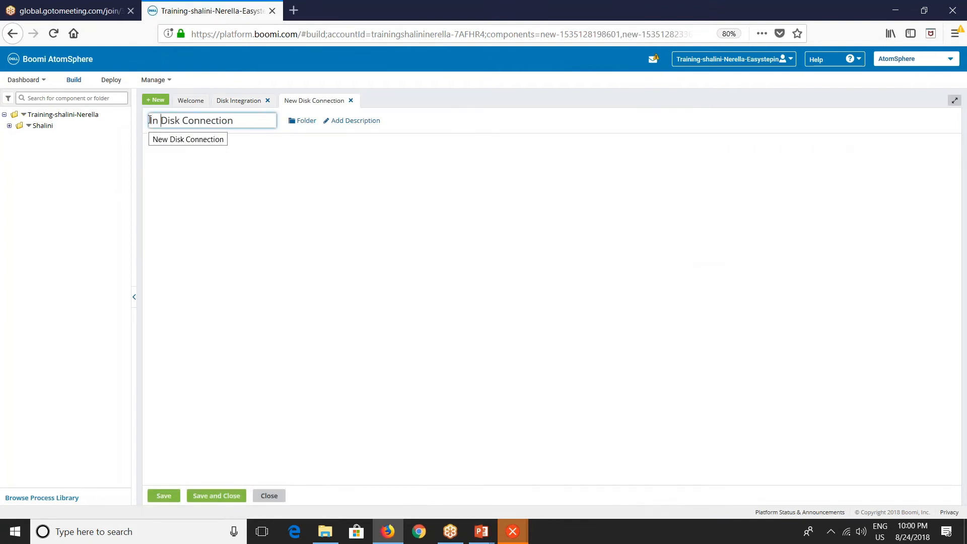
{"action": "left_click", "coordinate": [342, 303]}
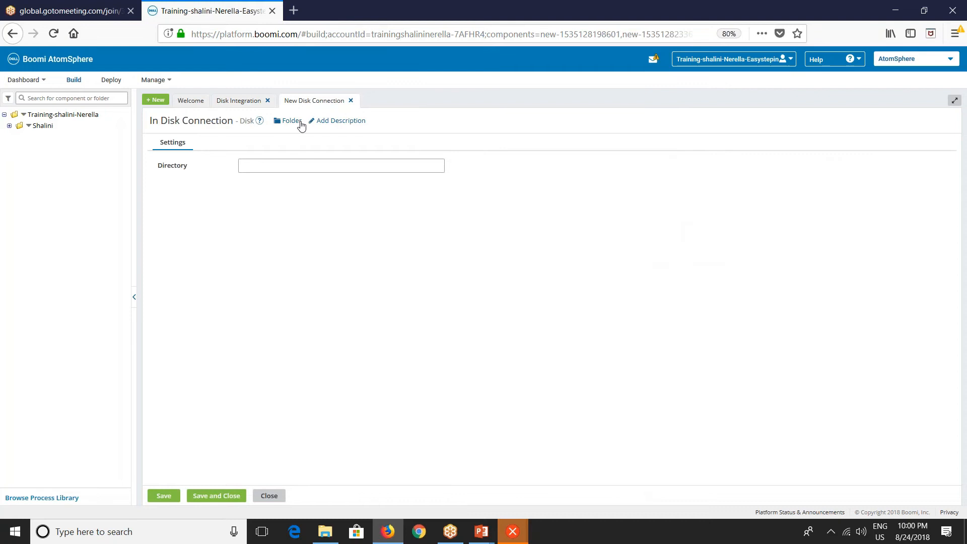
Paste C:\demofiles\In as the connection's directory, then save and close the connection.
{"action": "left_click", "coordinate": [240, 165]}
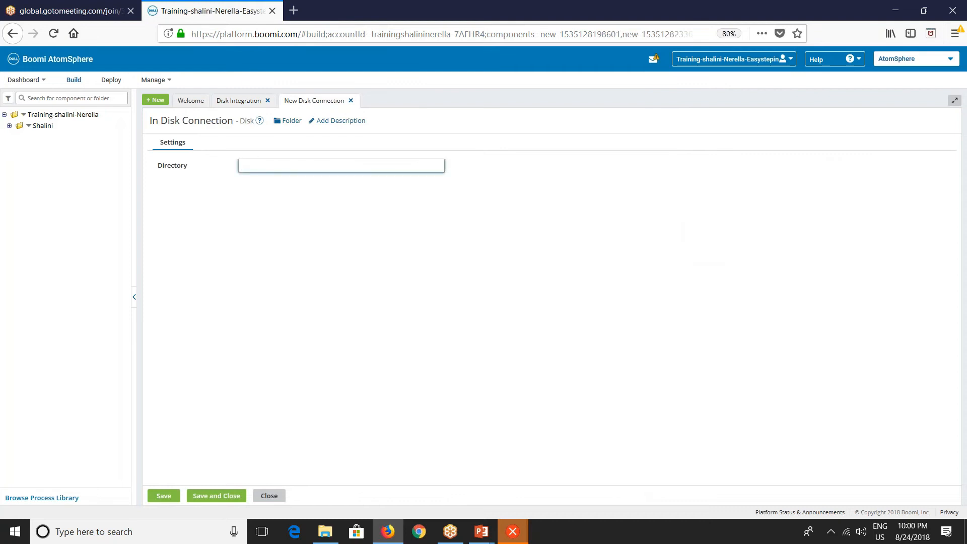
{"action": "key", "text": "ctrl+v"}
{"action": "left_click_drag", "start_coordinate": [283, 165], "coordinate": [220, 173]}
{"action": "left_click", "coordinate": [295, 167]}
{"action": "left_click", "coordinate": [218, 490]}
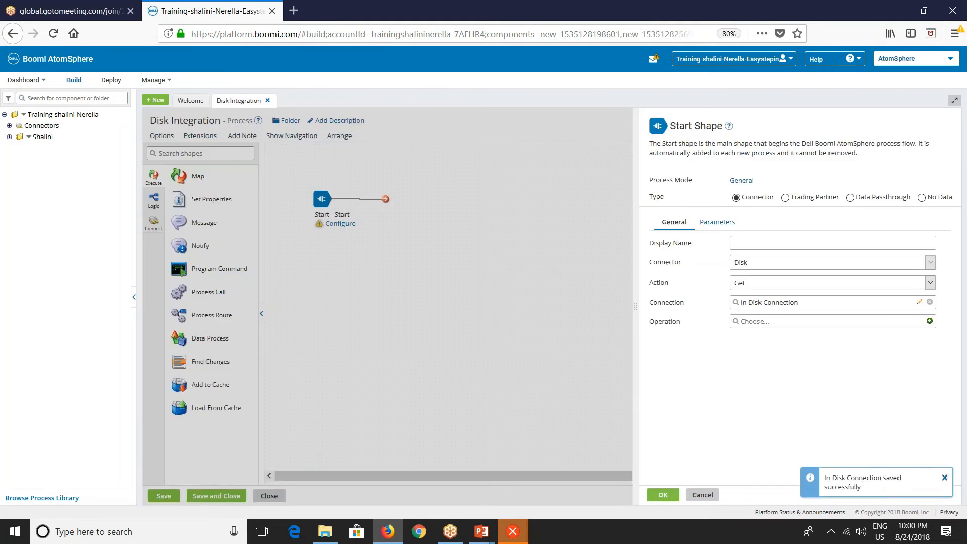
Create a new Get operation named Disk Connector Operation with default options, save it, and confirm the Start shape.
{"action": "left_click", "coordinate": [930, 326]}
{"action": "left_click_drag", "start_coordinate": [171, 120], "coordinate": [122, 131]}
{"action": "key", "text": "BackSpace"}
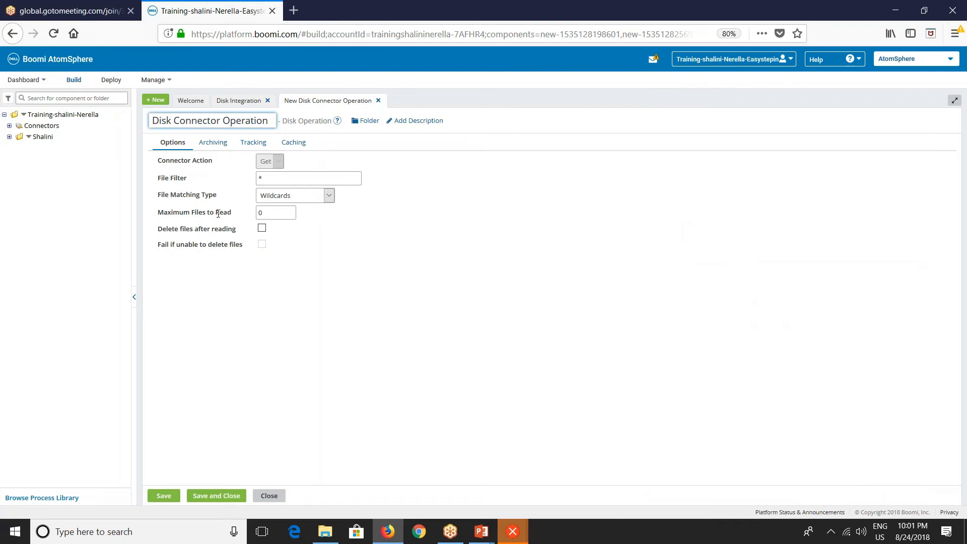
{"action": "left_click", "coordinate": [266, 179]}
{"action": "double_click", "coordinate": [260, 178]}
{"action": "left_click", "coordinate": [330, 291]}
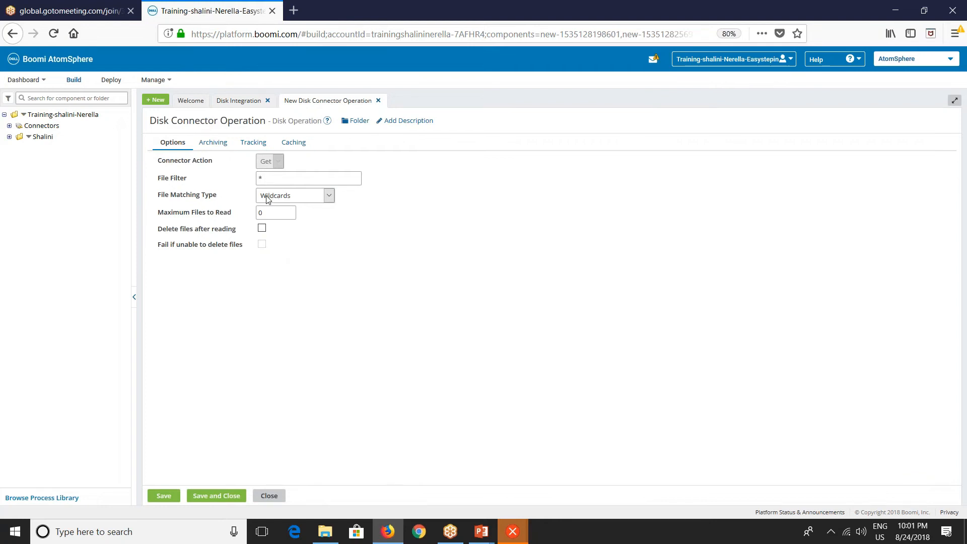
{"action": "left_click", "coordinate": [217, 496]}
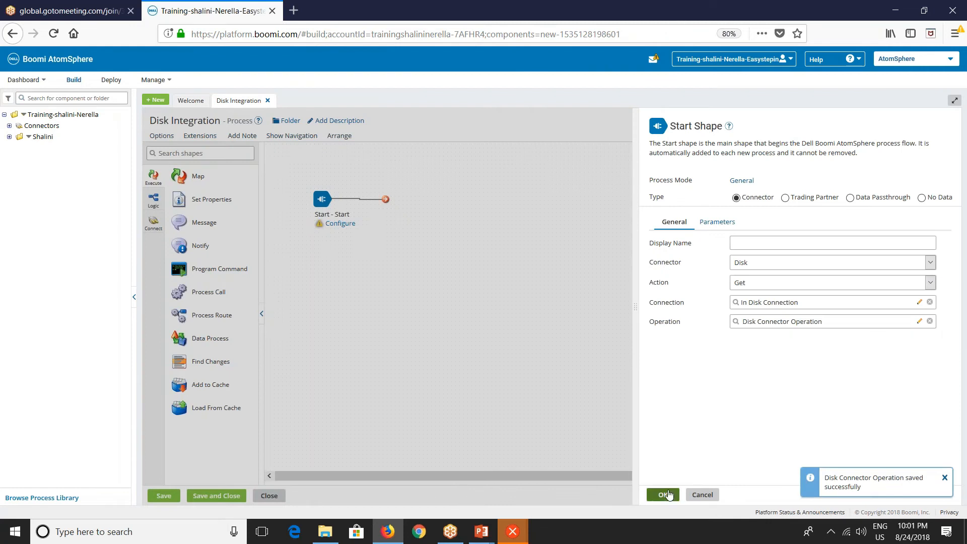
{"action": "left_click", "coordinate": [664, 495]}
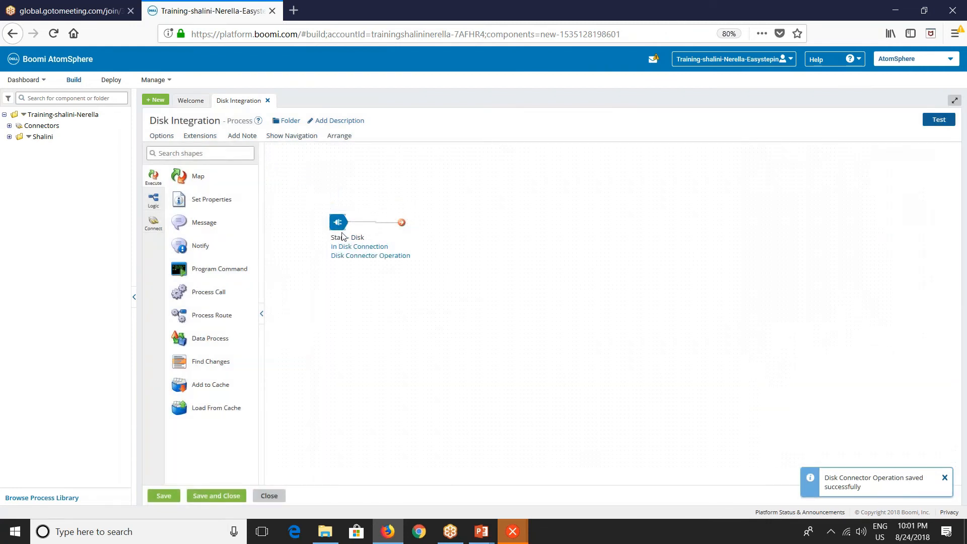
Add a Stop shape after the Start shape, connect the two, and save the process.
{"action": "left_click", "coordinate": [187, 158]}
{"action": "type", "text": "stop"}
{"action": "left_click_drag", "start_coordinate": [196, 176], "coordinate": [476, 239]}
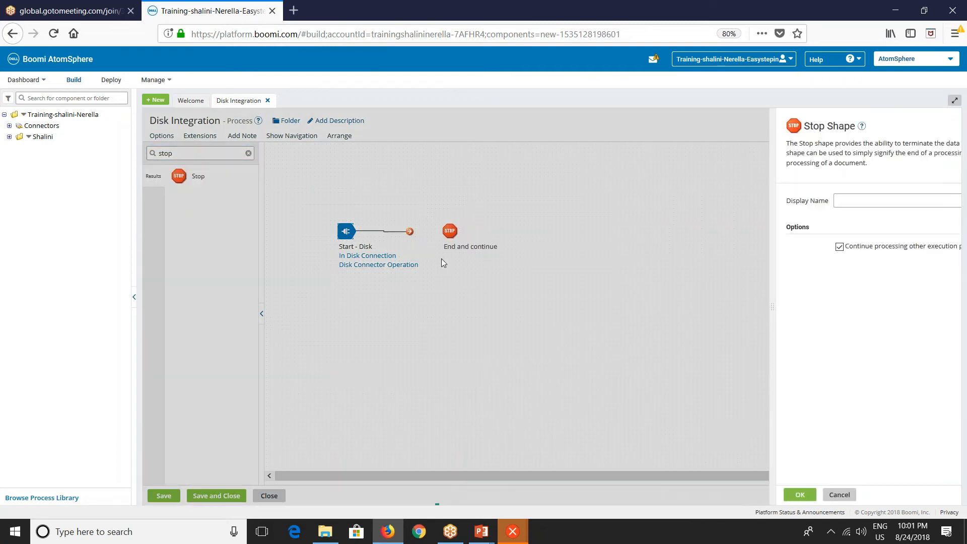
{"action": "left_click", "coordinate": [703, 496]}
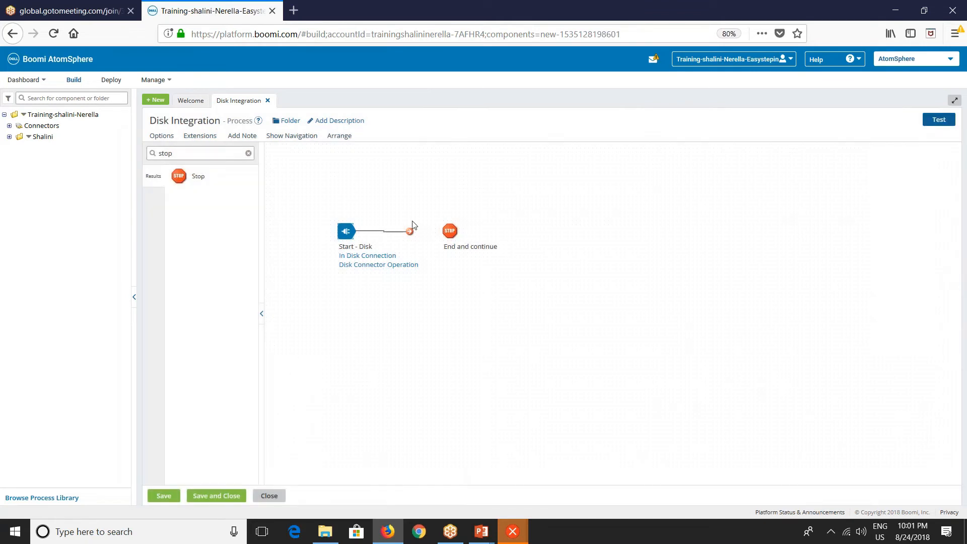
{"action": "left_click_drag", "start_coordinate": [411, 236], "coordinate": [449, 231]}
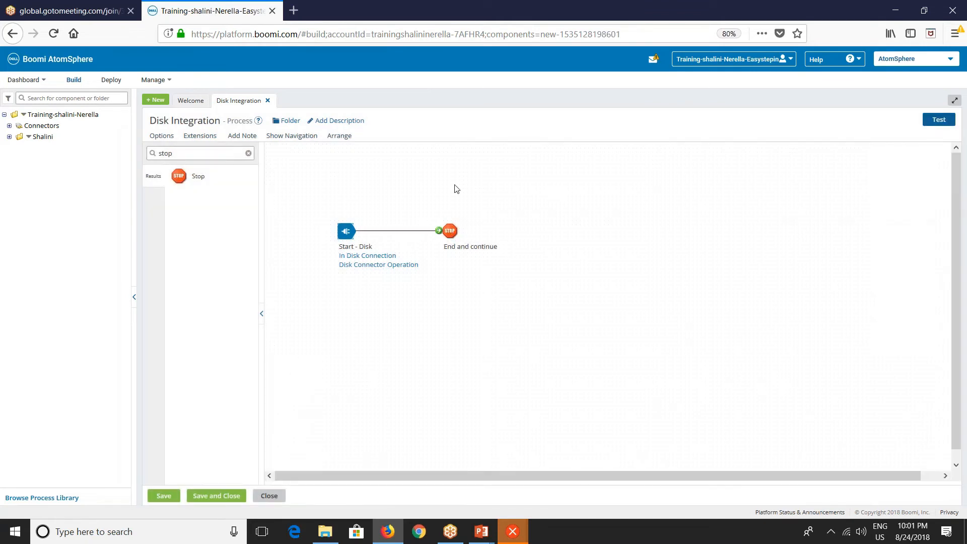
{"action": "left_click", "coordinate": [163, 497]}
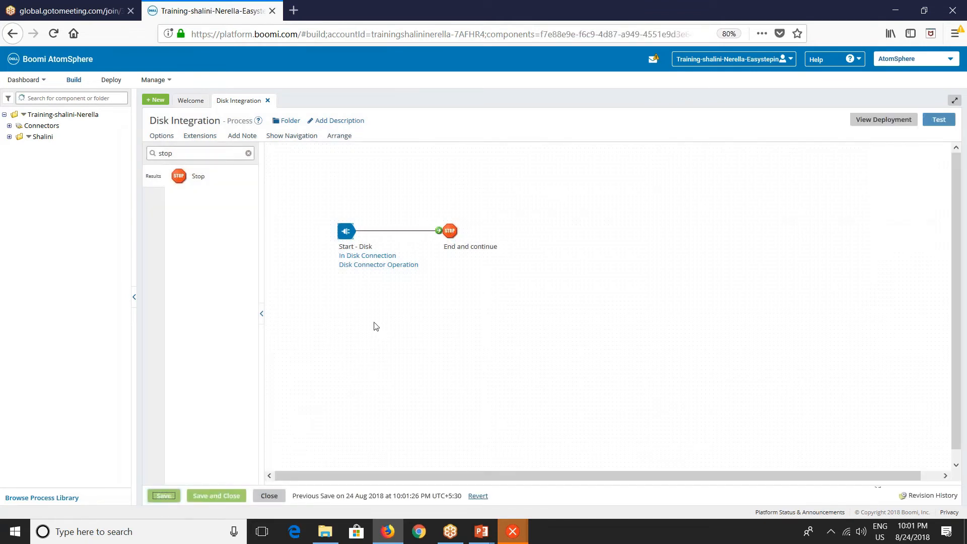
Run a test of the process on the Shalini-DEV atom.
{"action": "left_click", "coordinate": [326, 531]}
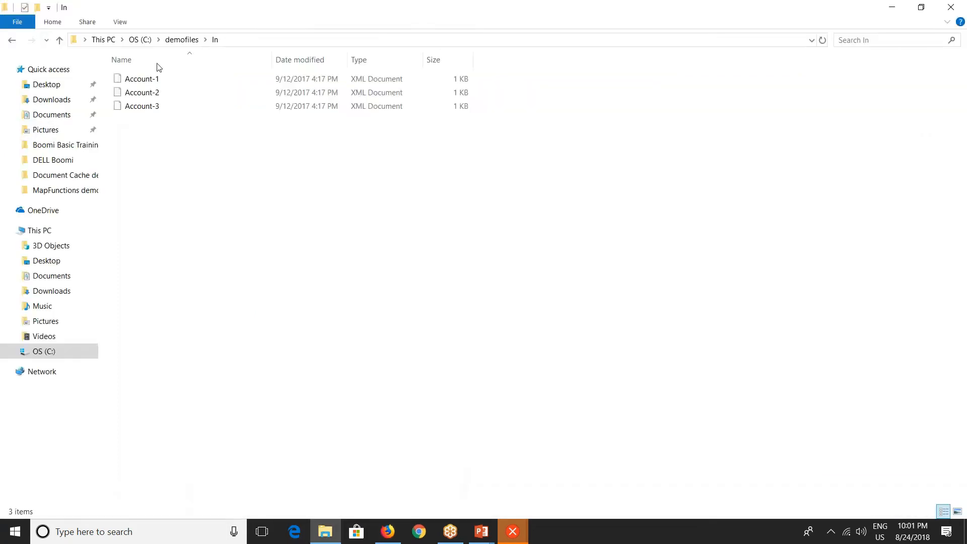
{"action": "left_click", "coordinate": [276, 43]}
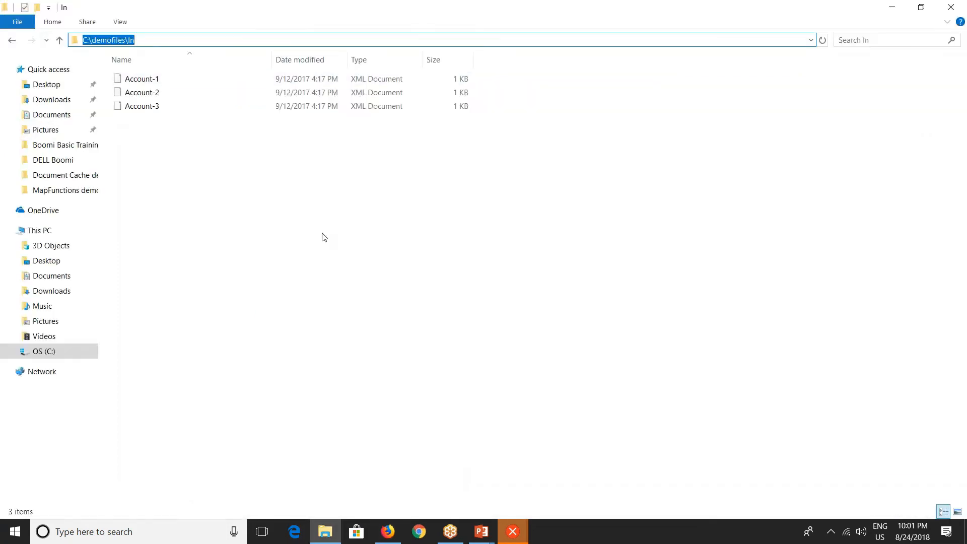
{"action": "key", "text": "alt+Tab"}
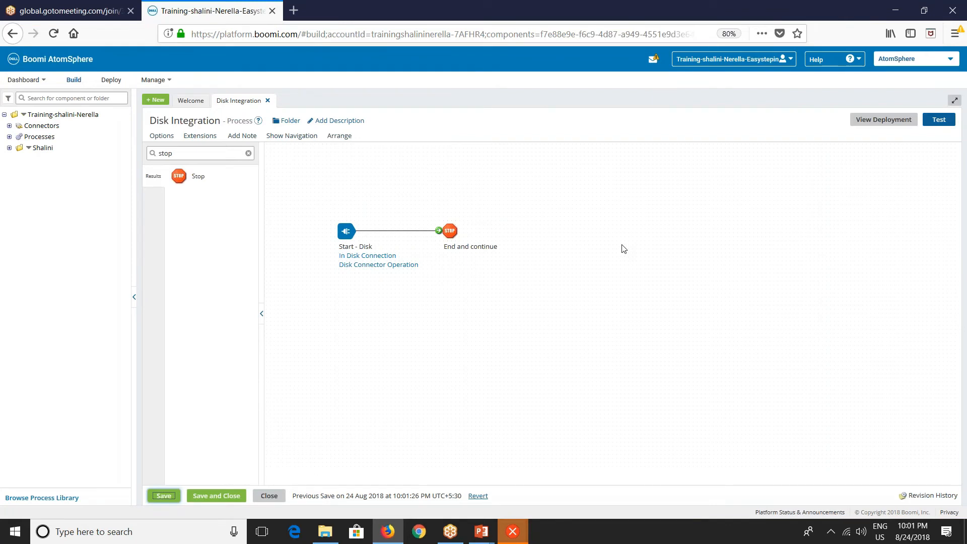
{"action": "left_click", "coordinate": [939, 119]}
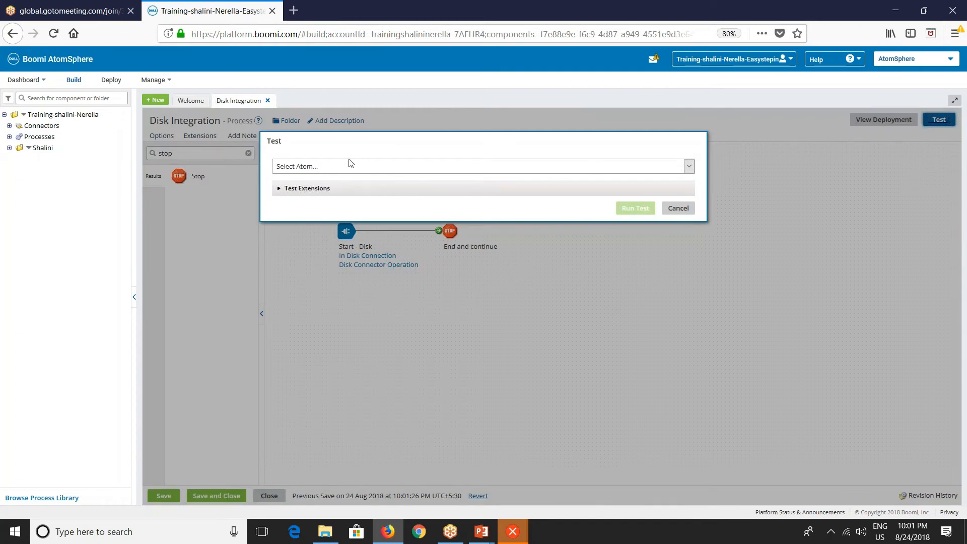
{"action": "left_click", "coordinate": [336, 169]}
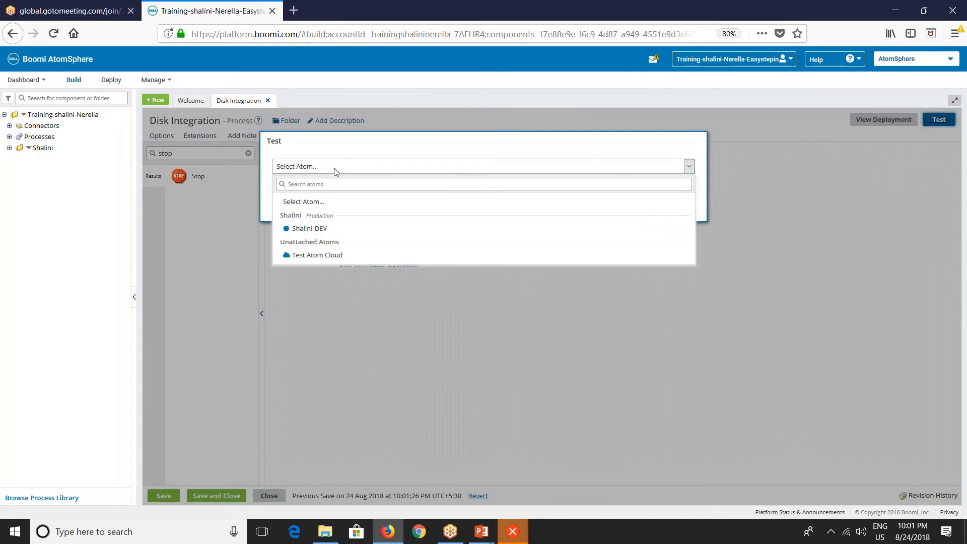
{"action": "left_click", "coordinate": [311, 229]}
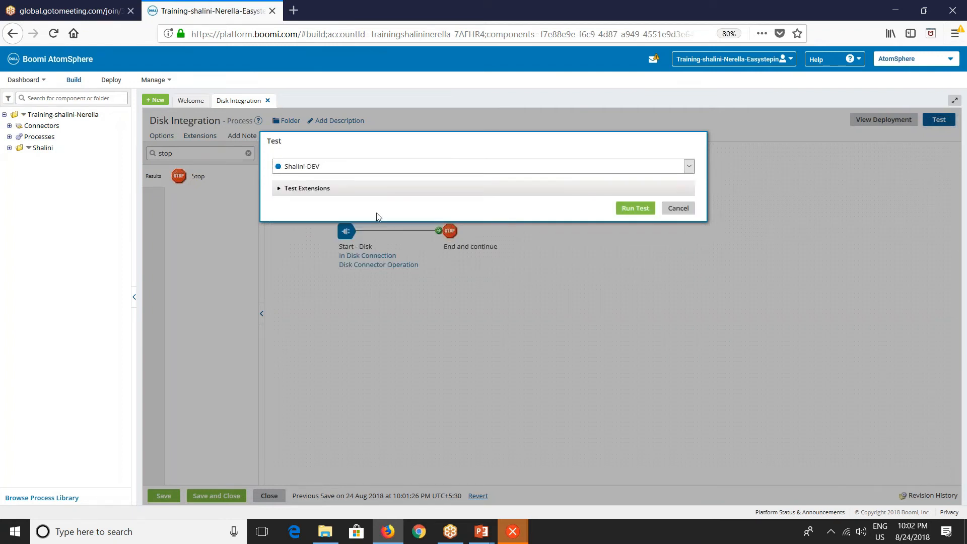
{"action": "left_click", "coordinate": [629, 208]}
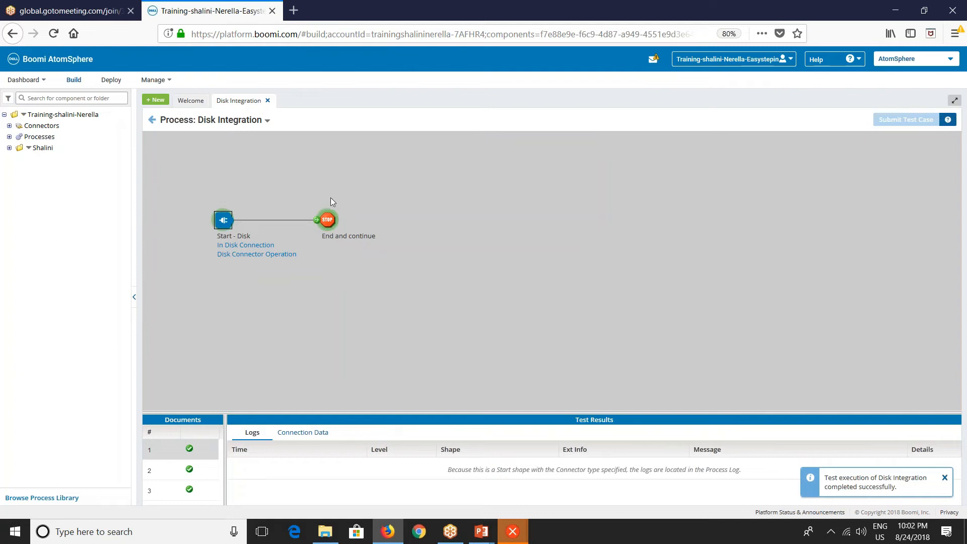
Inspect the Stop shape's source data and open Account-1.xml from the In folder in Notepad++ for comparison.
{"action": "left_click", "coordinate": [326, 220]}
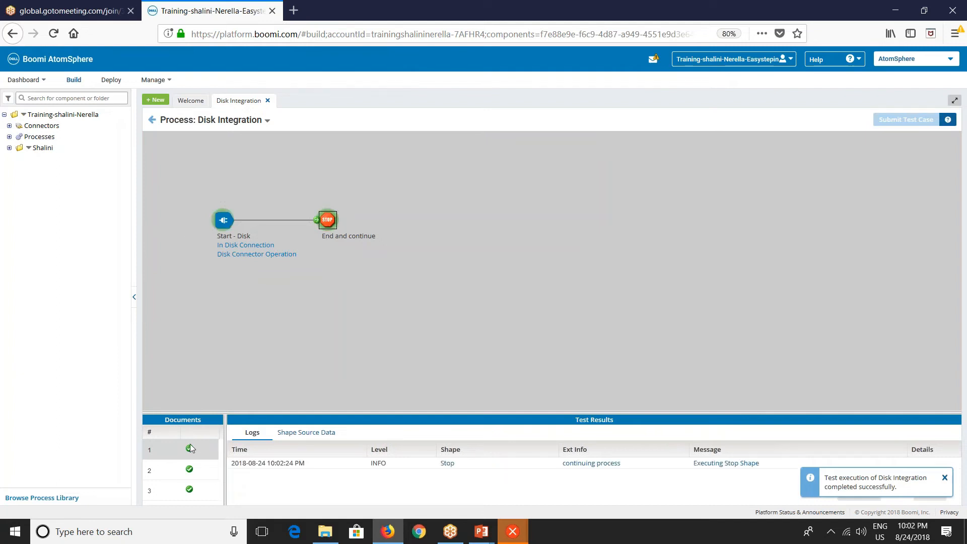
{"action": "left_click", "coordinate": [303, 437]}
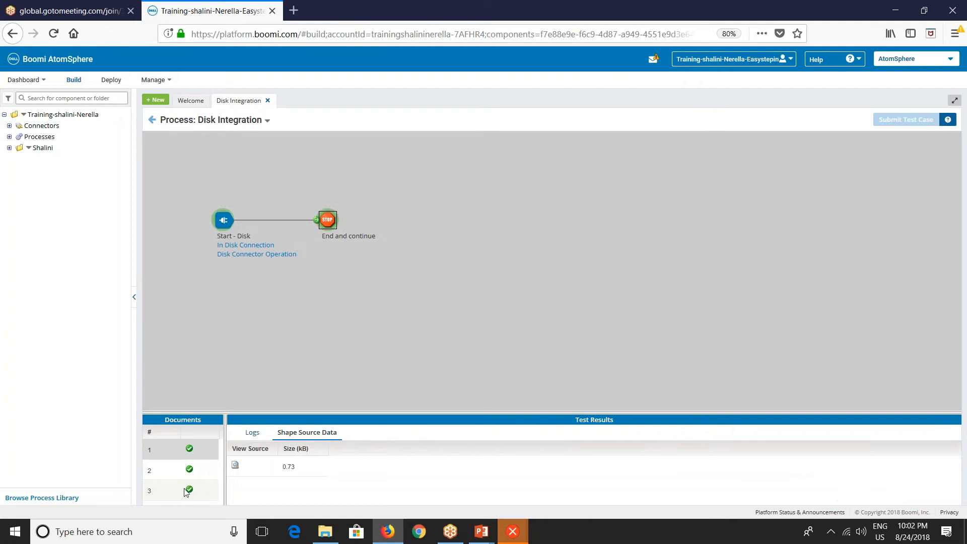
{"action": "left_click_drag", "start_coordinate": [348, 419], "coordinate": [324, 289]}
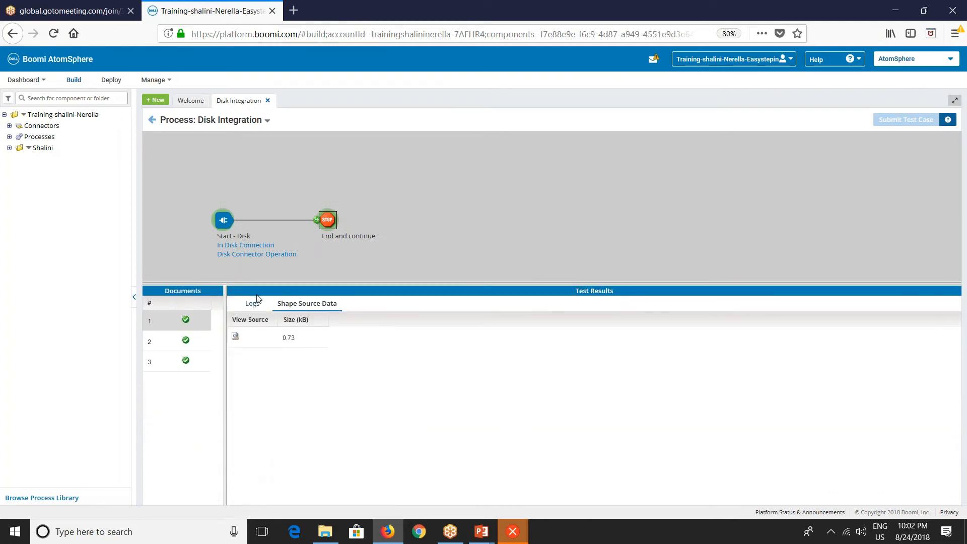
{"action": "key", "text": "alt+Tab"}
{"action": "double_click", "coordinate": [142, 81]}
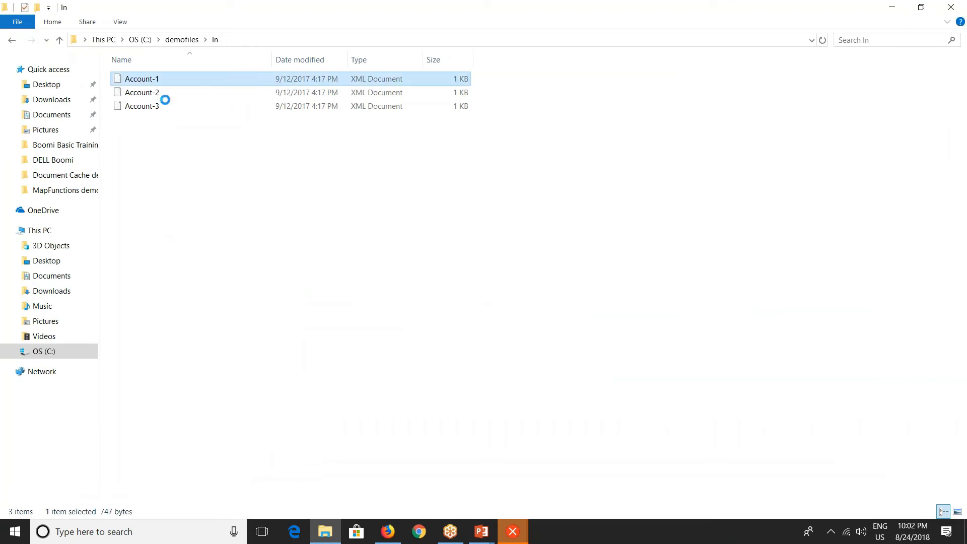
{"action": "left_click", "coordinate": [173, 119]}
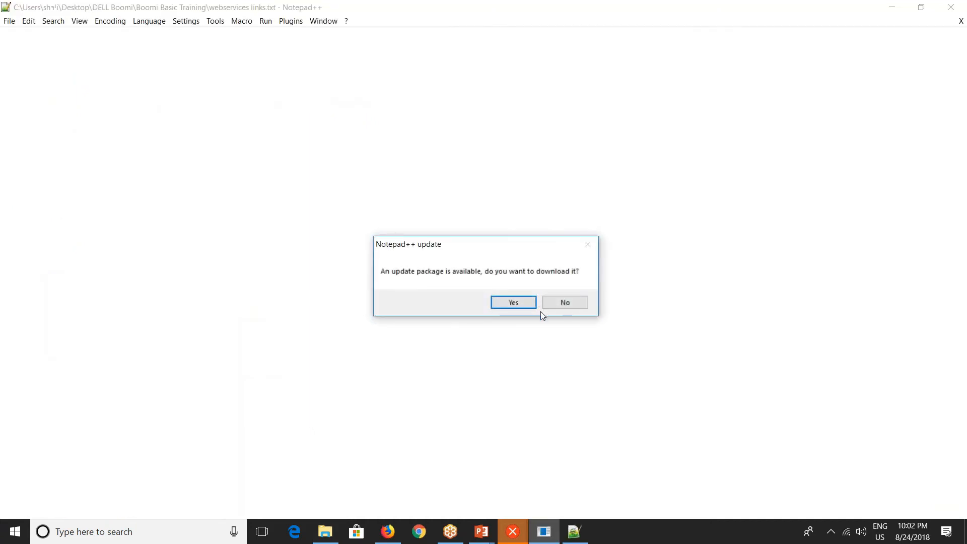
{"action": "left_click", "coordinate": [560, 303]}
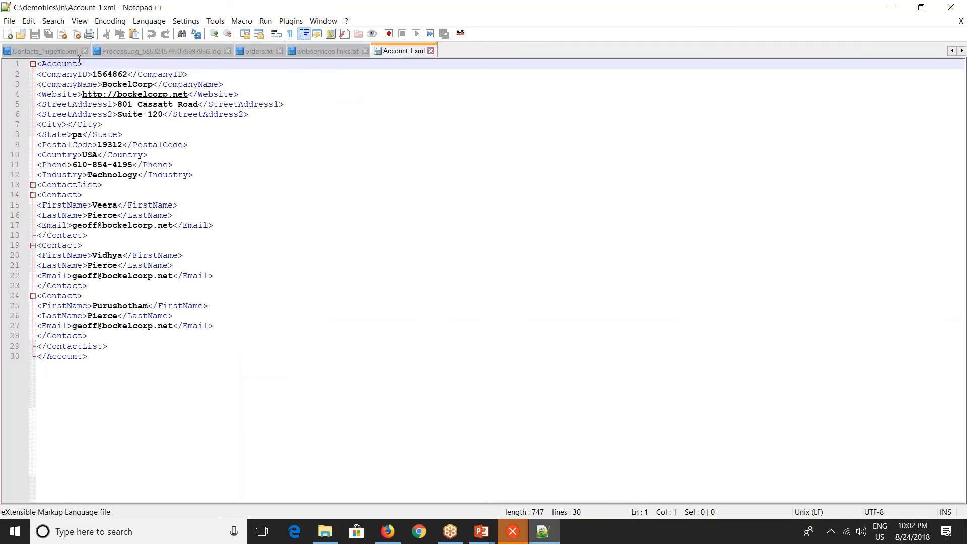
{"action": "left_click_drag", "start_coordinate": [98, 364], "coordinate": [45, 65]}
View the first document's source in the test results document viewer, then close the viewer.
{"action": "key", "text": "alt+Tab"}
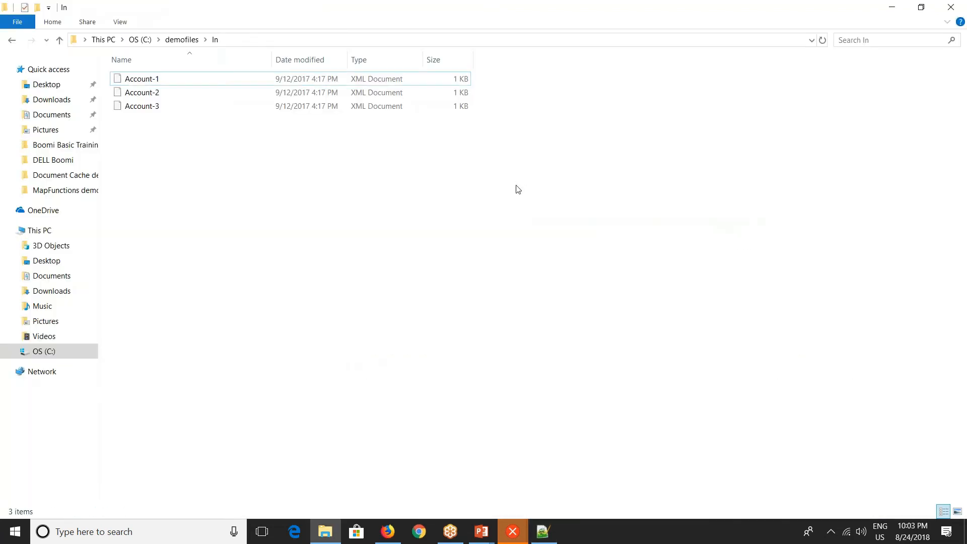
{"action": "left_click", "coordinate": [388, 532]}
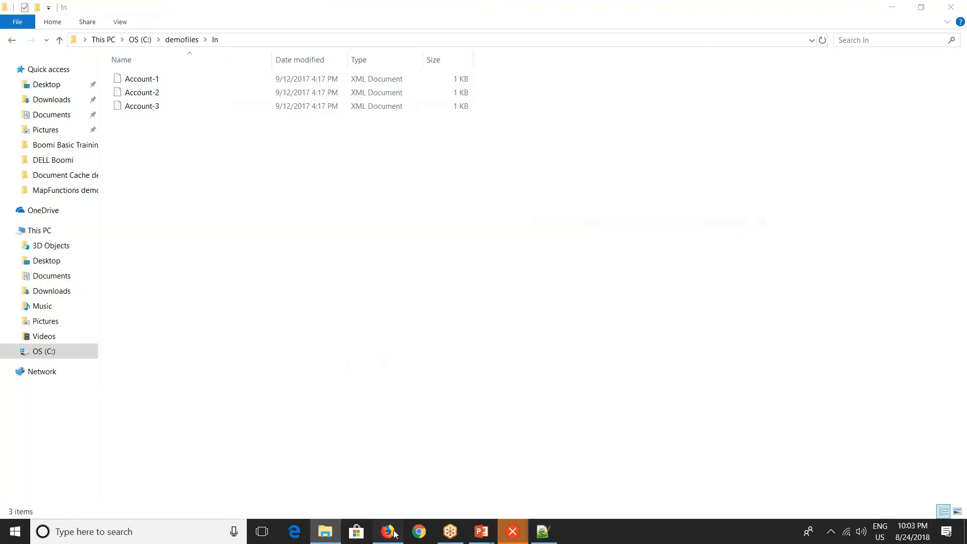
{"action": "left_click", "coordinate": [235, 336]}
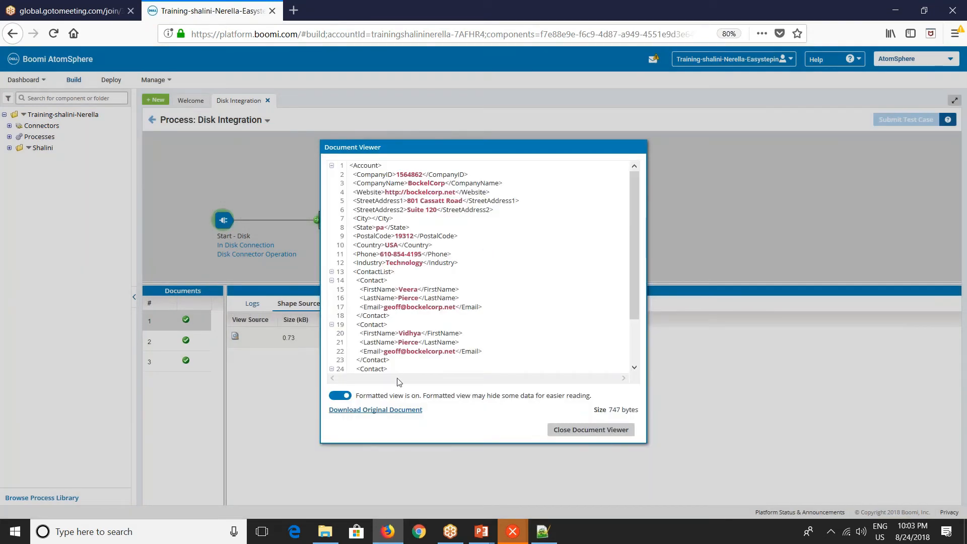
{"action": "key", "text": "alt+Tab"}
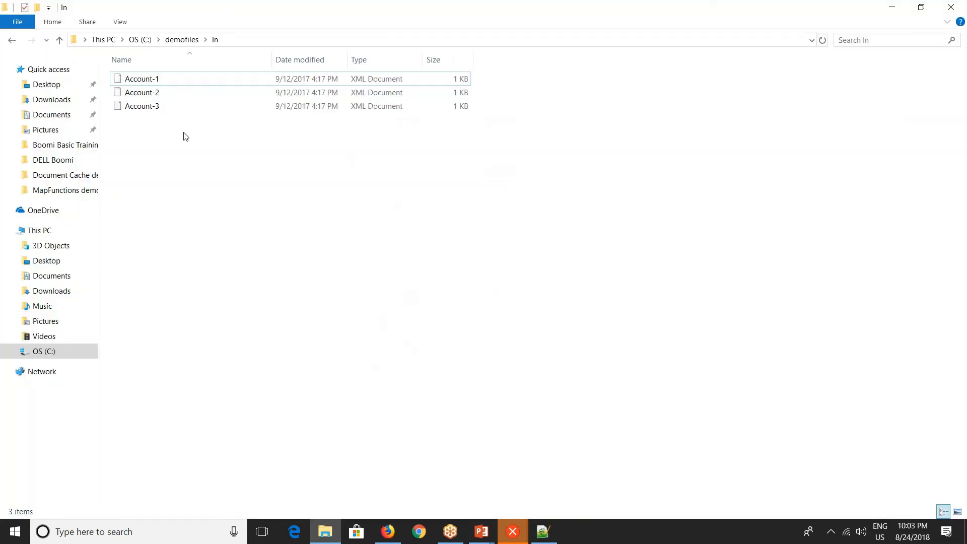
{"action": "key", "text": "alt+Tab"}
{"action": "left_click", "coordinate": [569, 432]}
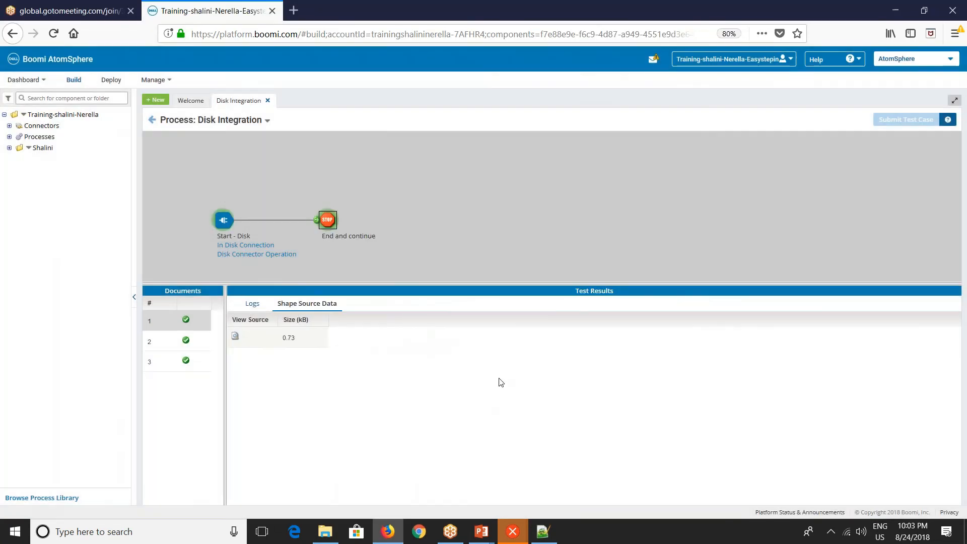
Review the Start shape's connection data for documents 1 to 3, then return to the process editor.
{"action": "left_click", "coordinate": [225, 219]}
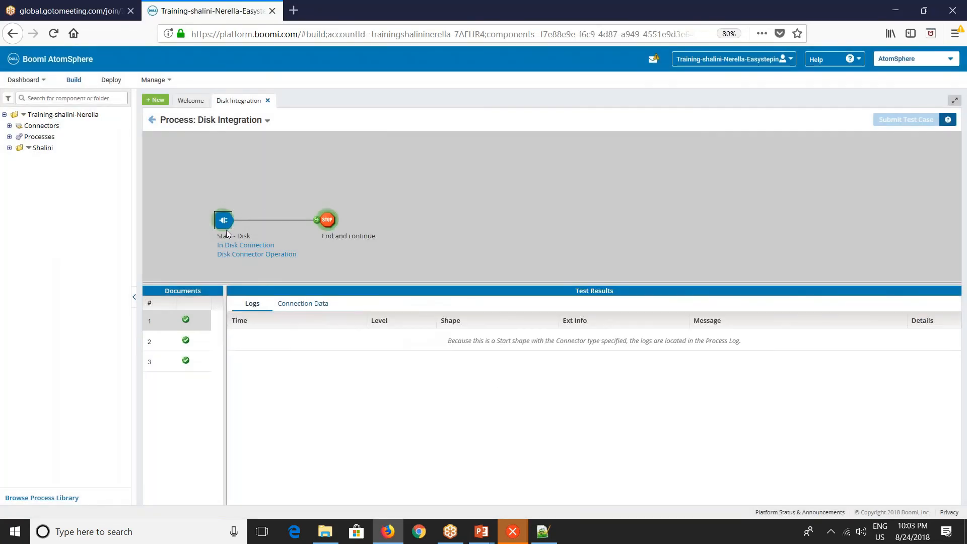
{"action": "left_click", "coordinate": [315, 307]}
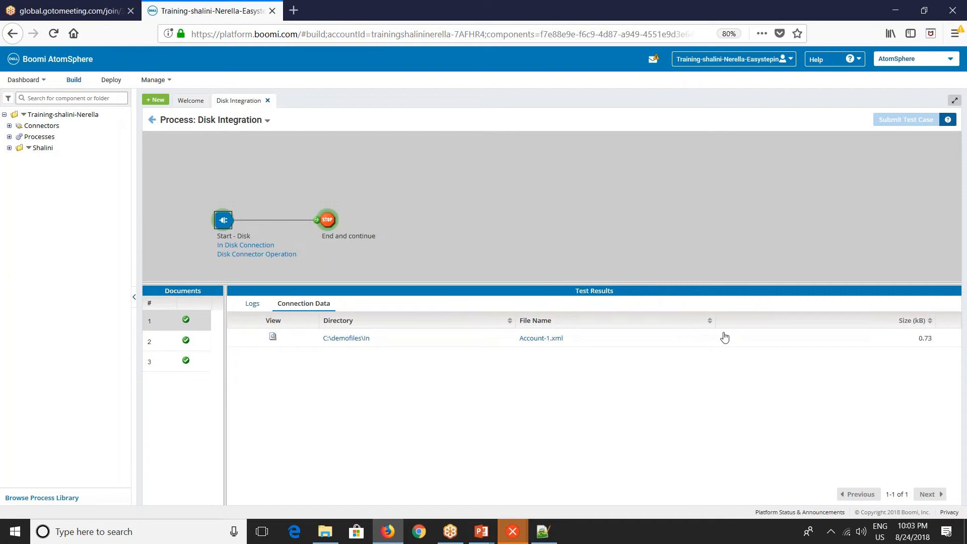
{"action": "left_click", "coordinate": [162, 344]}
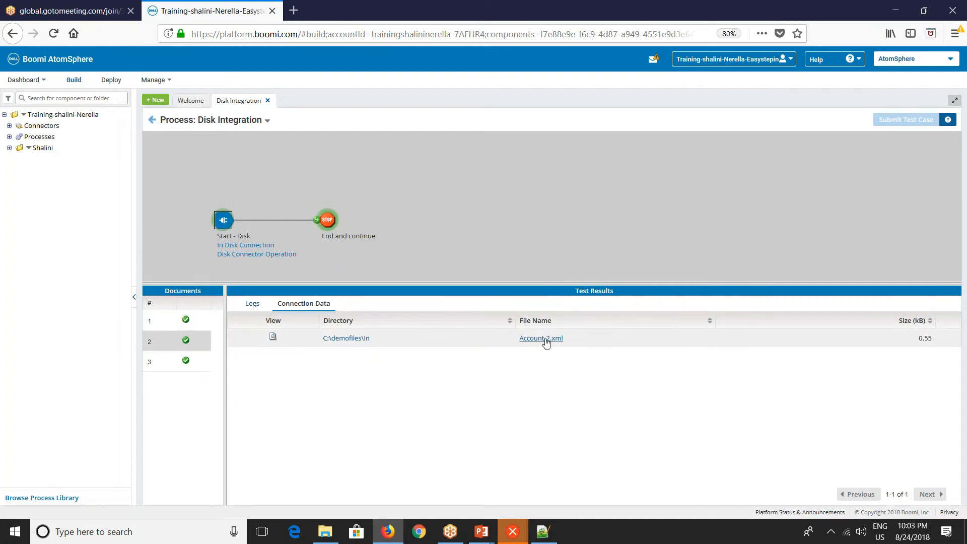
{"action": "left_click", "coordinate": [180, 364]}
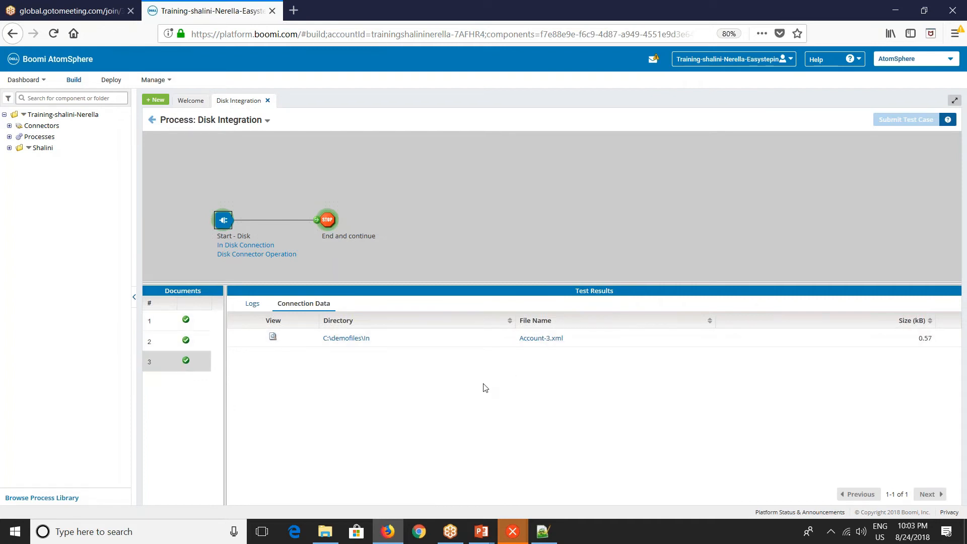
{"action": "key", "text": "alt+Tab"}
{"action": "key", "text": "alt+Tab"}
{"action": "left_click", "coordinate": [152, 119]}
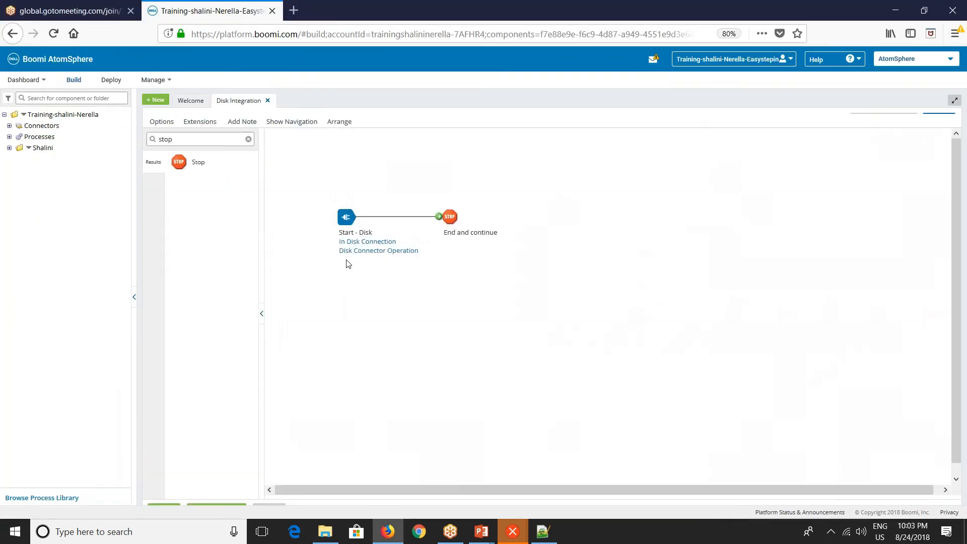
Move the Stop shape aside and drop a Disk connector shape onto the process canvas.
{"action": "left_click_drag", "start_coordinate": [438, 231], "coordinate": [578, 237]}
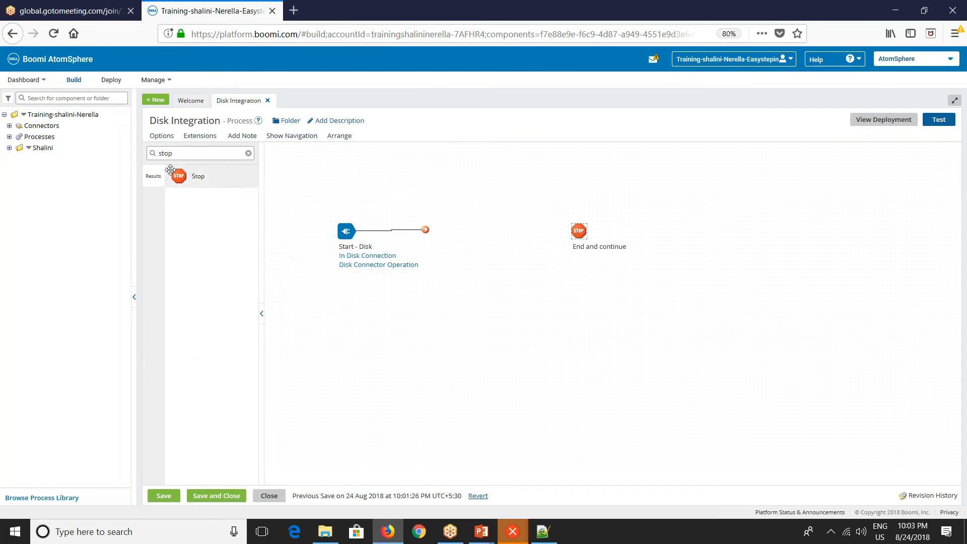
{"action": "left_click", "coordinate": [151, 154]}
{"action": "key", "text": "ctrl+a"}
{"action": "type", "text": "di"}
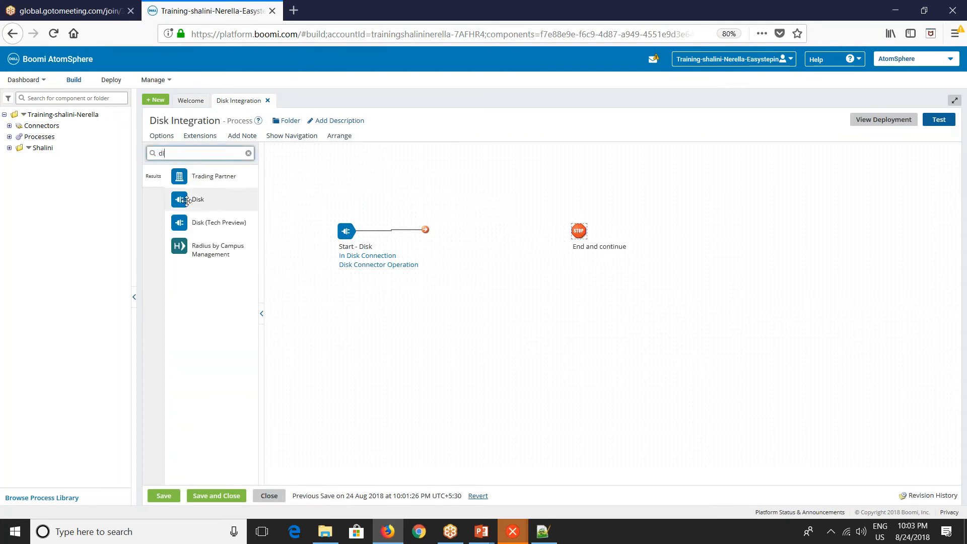
{"action": "left_click_drag", "start_coordinate": [186, 201], "coordinate": [502, 242]}
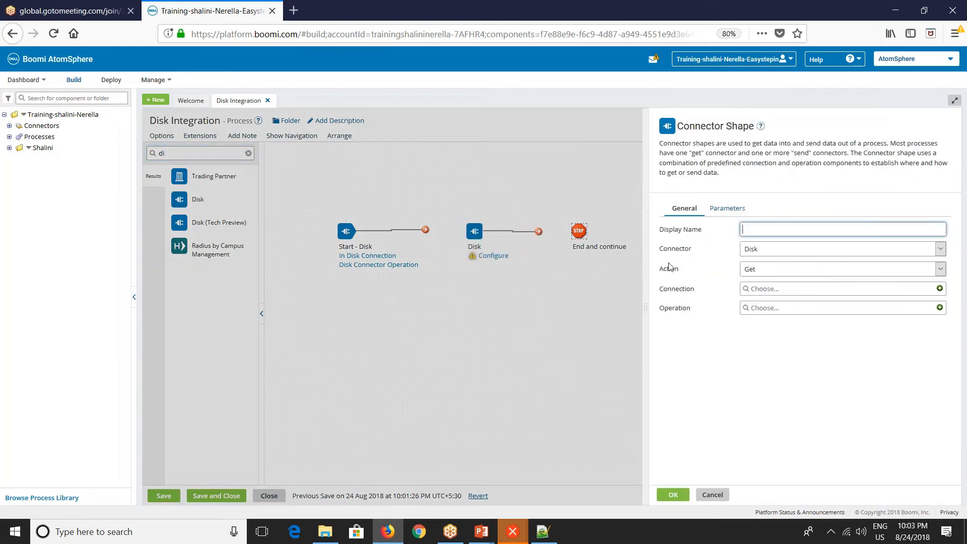
Set the Disk shape's action to Send and start creating a new connection.
{"action": "left_click", "coordinate": [753, 271]}
{"action": "left_click", "coordinate": [753, 295]}
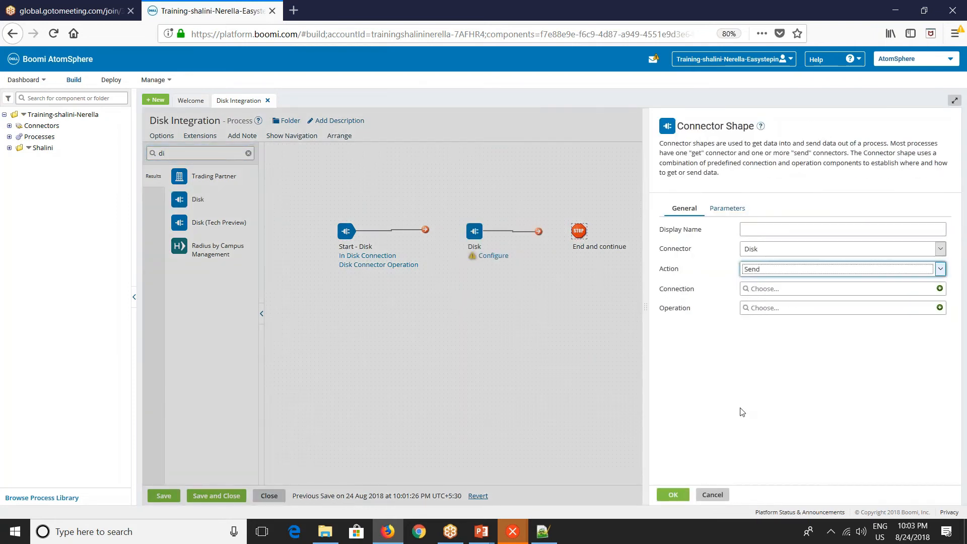
{"action": "left_click", "coordinate": [940, 289]}
Copy the path of the C:\demofiles\Out folder from File Explorer.
{"action": "key", "text": "alt+Tab"}
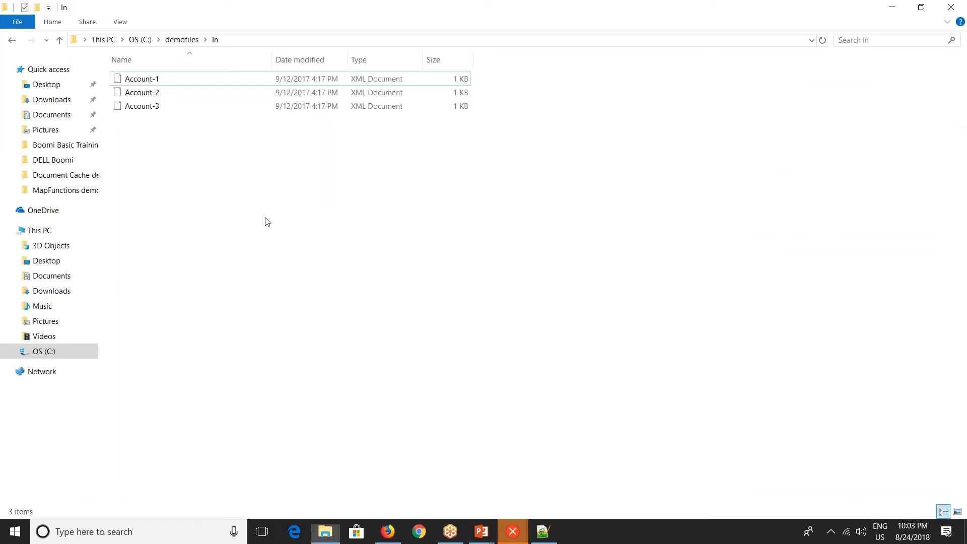
{"action": "left_click", "coordinate": [182, 40]}
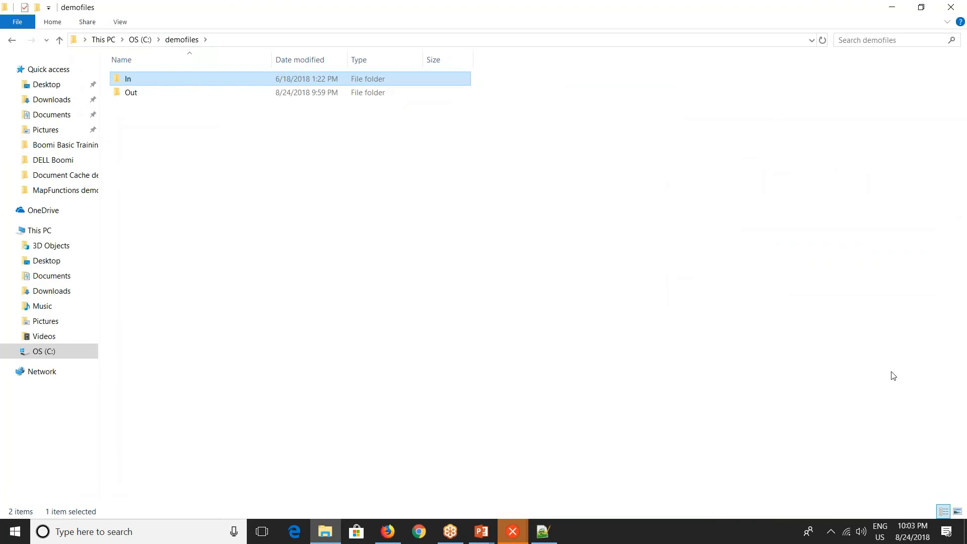
{"action": "key", "text": "alt+Tab"}
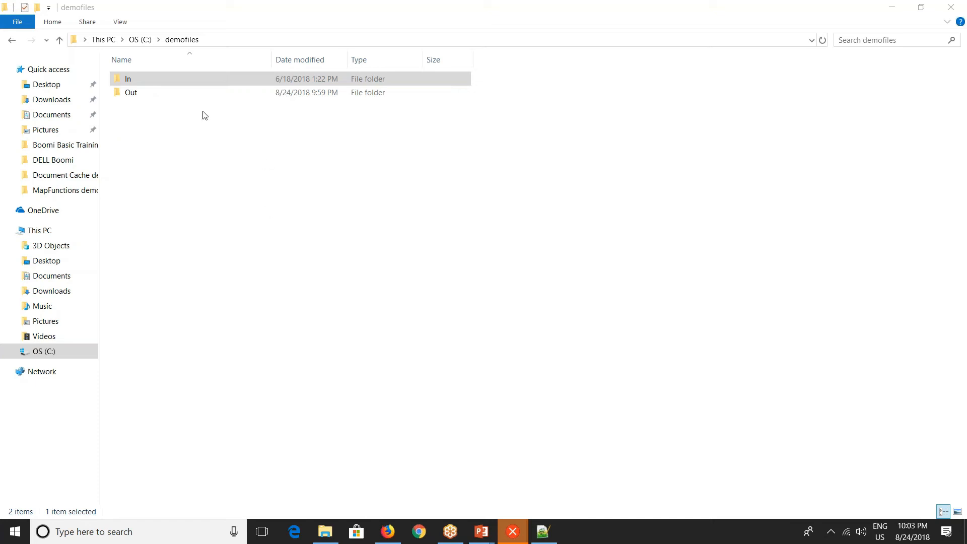
{"action": "left_click", "coordinate": [167, 97]}
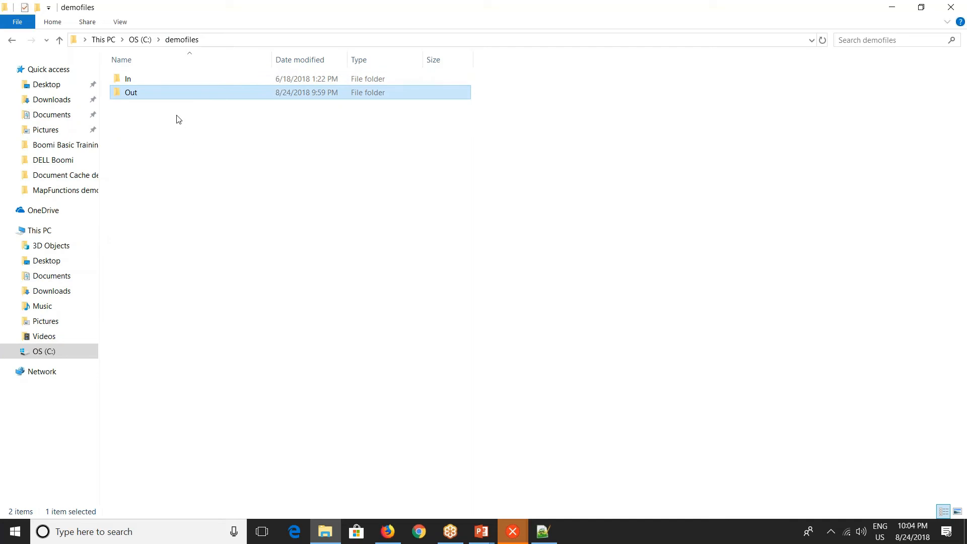
{"action": "double_click", "coordinate": [146, 95]}
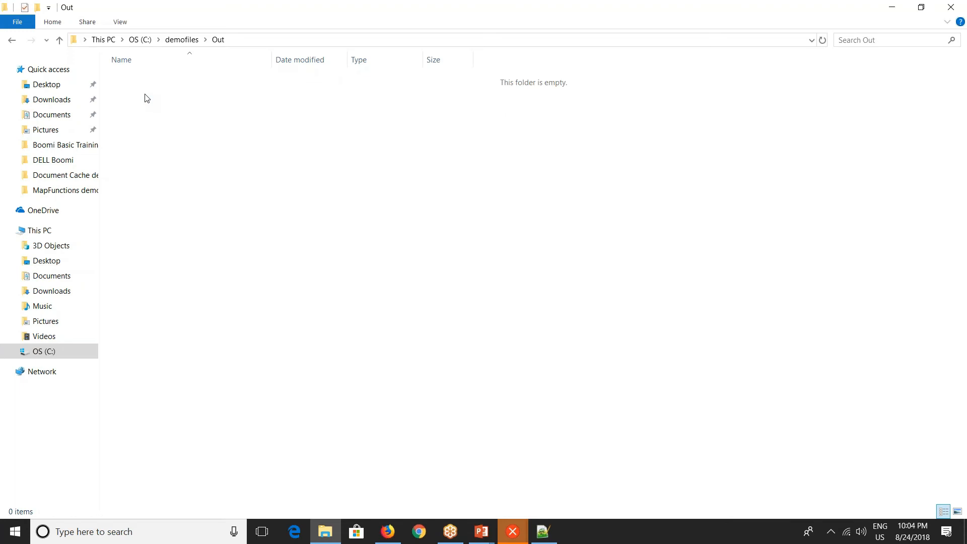
{"action": "left_click", "coordinate": [260, 45]}
{"action": "key", "text": "ctrl+c"}
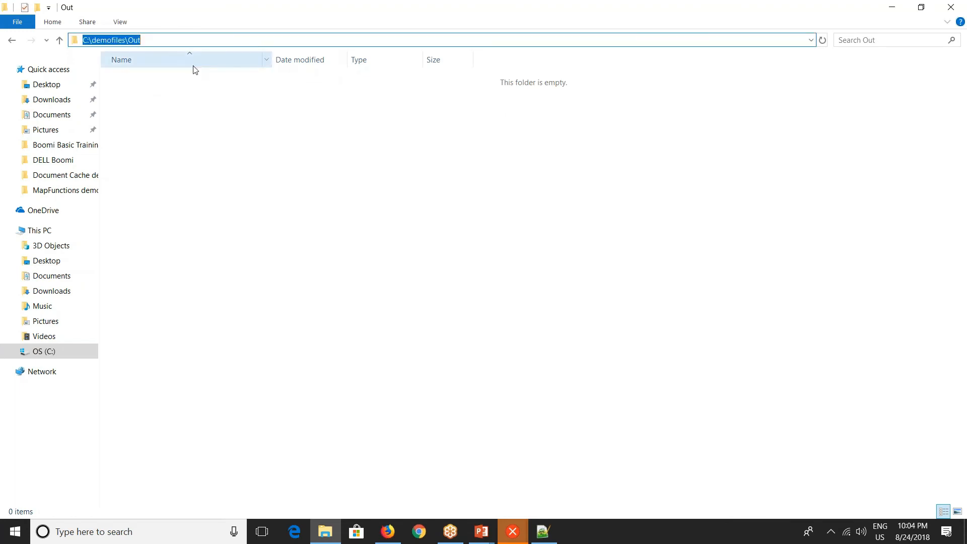
Paste C:\demofiles\Out as the new Disk connection's directory.
{"action": "key", "text": "alt+Tab"}
{"action": "left_click", "coordinate": [270, 166]}
{"action": "key", "text": "ctrl+v"}
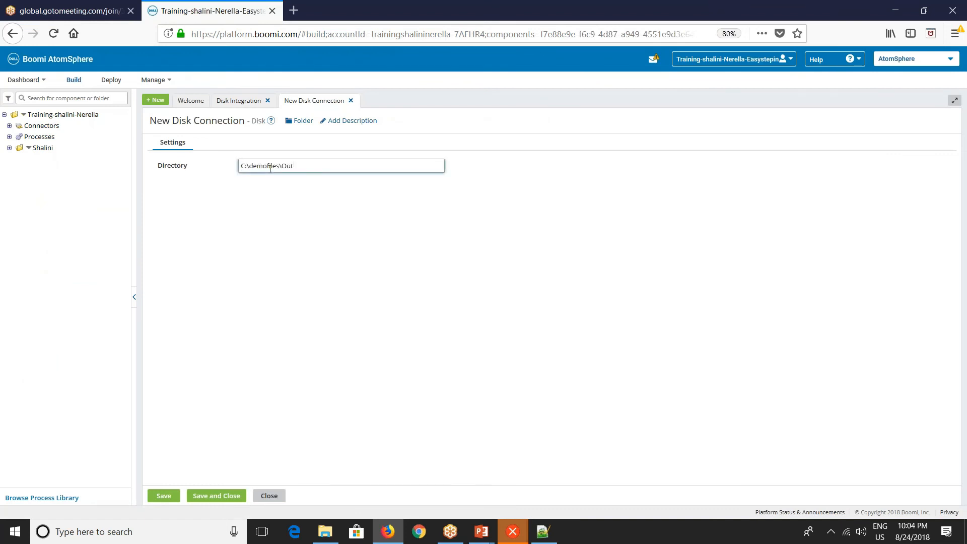
Rename the connection to Out Disk Connection and save and close it.
{"action": "left_click", "coordinate": [169, 123]}
{"action": "left_click_drag", "start_coordinate": [170, 123], "coordinate": [151, 115]}
{"action": "type", "text": "Out"}
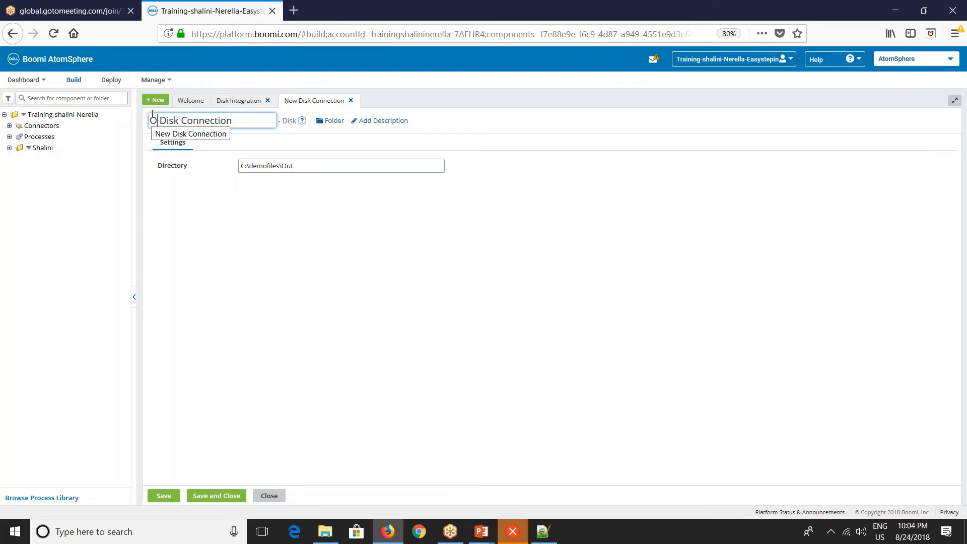
{"action": "key", "text": "Return"}
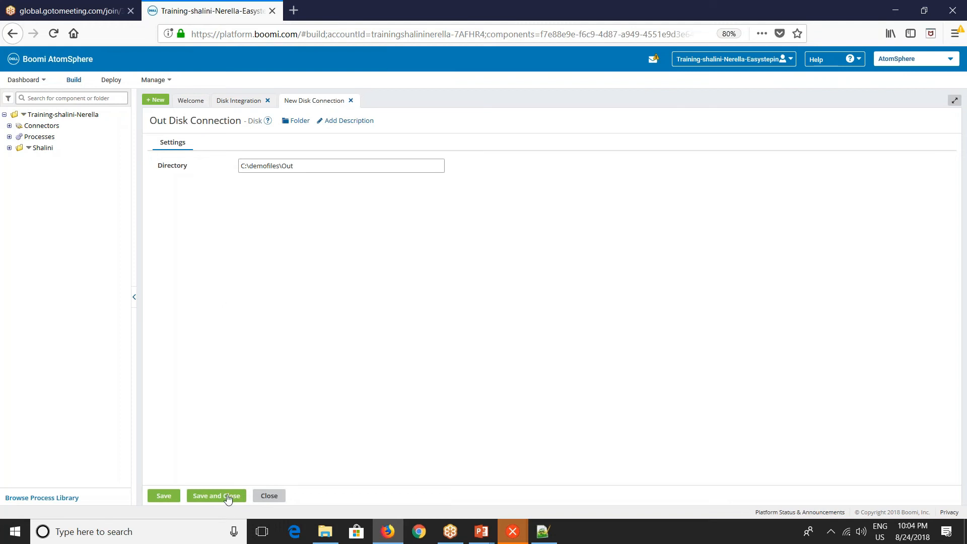
{"action": "left_click", "coordinate": [217, 496]}
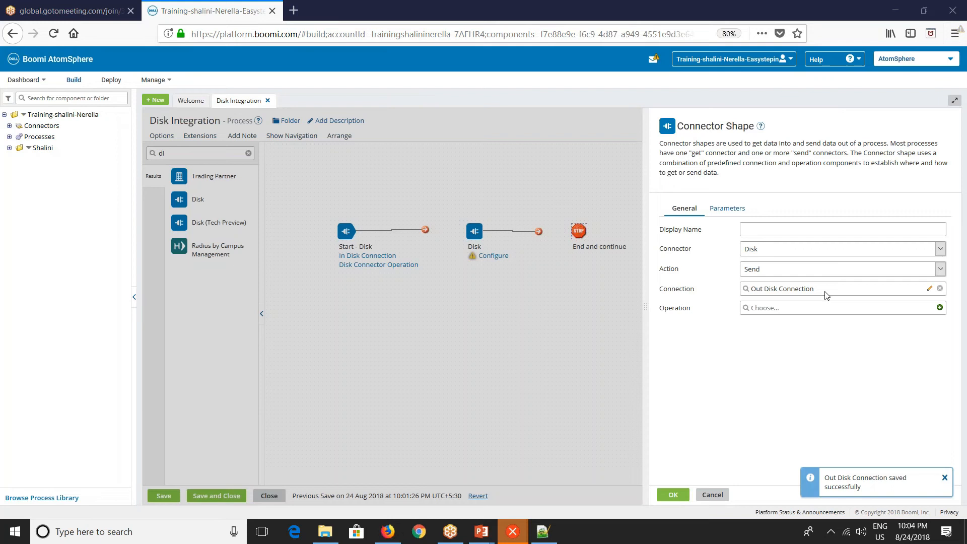
Create a new operation for the Disk shape and name it Disk Connector Operation.
{"action": "left_click", "coordinate": [940, 307]}
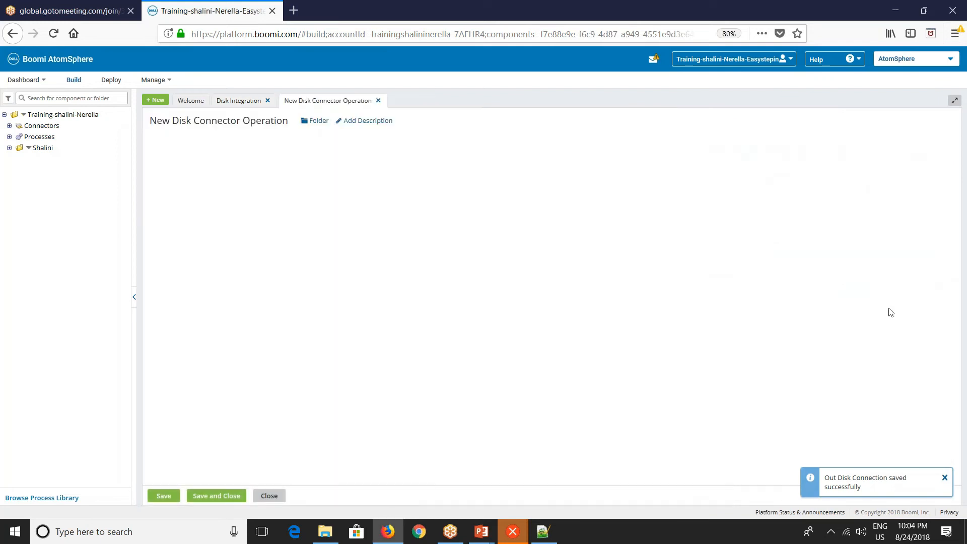
{"action": "left_click_drag", "start_coordinate": [172, 121], "coordinate": [117, 129]}
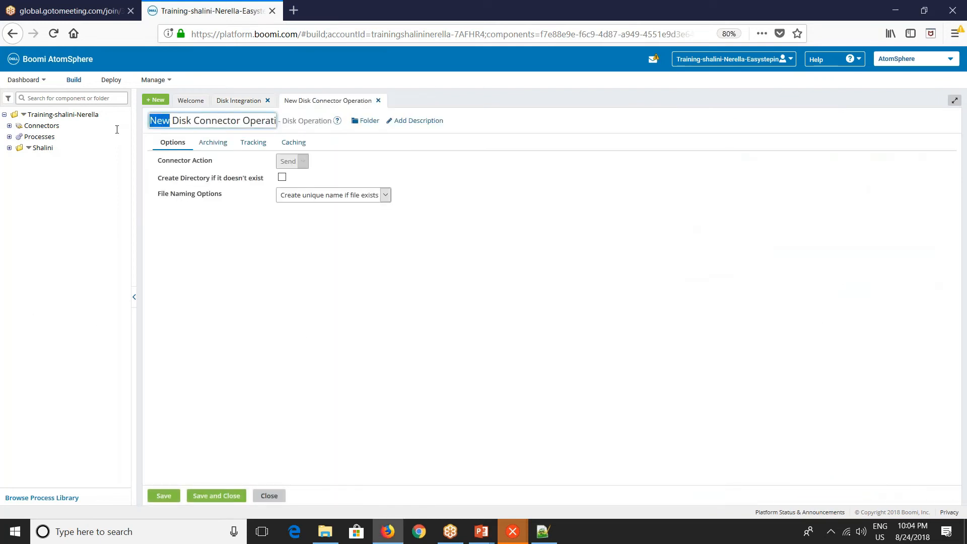
{"action": "key", "text": "BackSpace"}
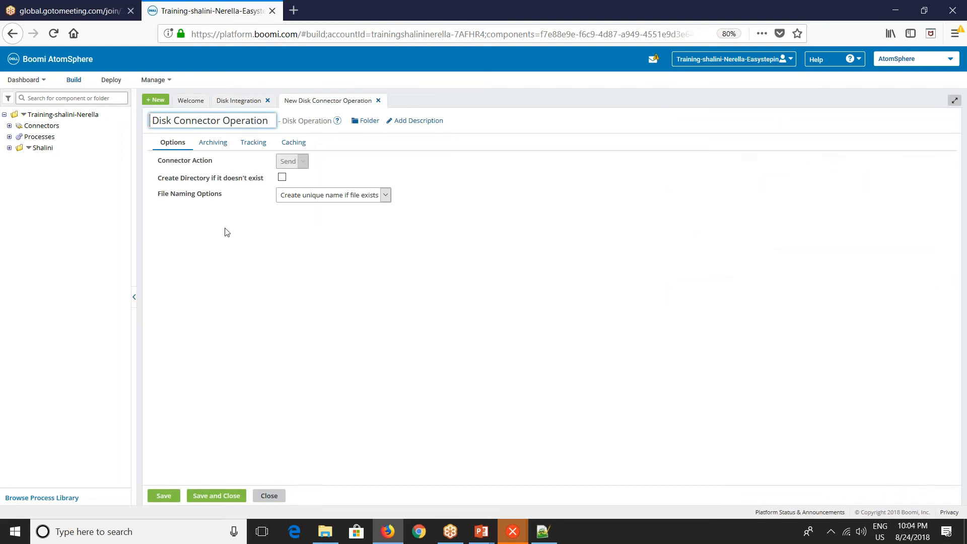
Enable Create Directory if it doesn't exist in the operation, then save and close it.
{"action": "left_click_drag", "start_coordinate": [158, 179], "coordinate": [252, 179]}
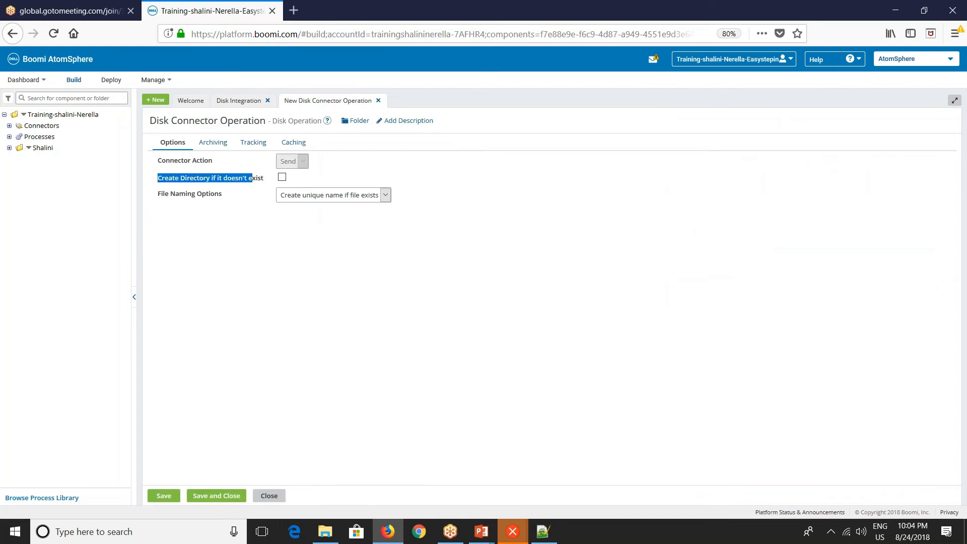
{"action": "left_click", "coordinate": [282, 177]}
{"action": "left_click", "coordinate": [297, 292]}
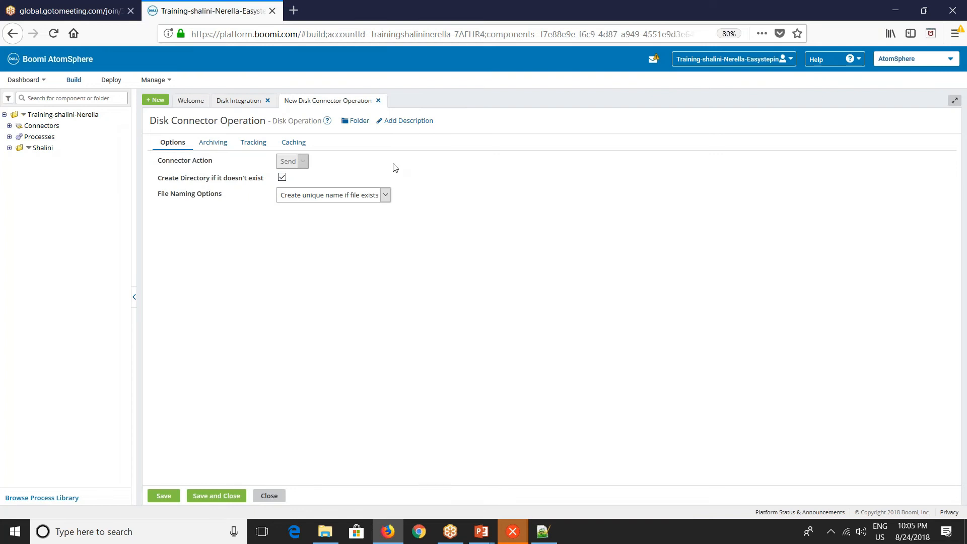
{"action": "left_click", "coordinate": [374, 195]}
{"action": "left_click", "coordinate": [527, 232]}
{"action": "left_click", "coordinate": [216, 496]}
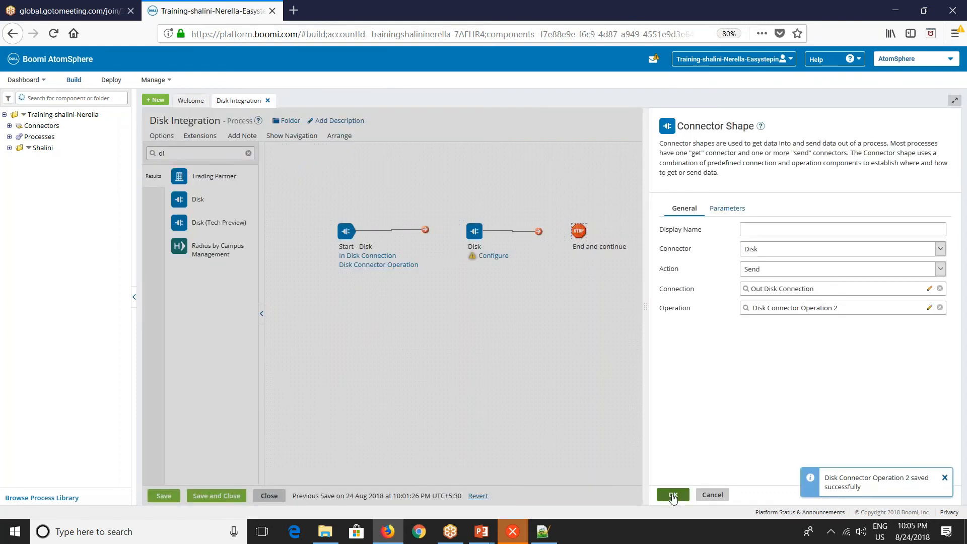
Confirm the Disk shape, connect Start to Disk and Disk to Stop, and save the process.
{"action": "left_click", "coordinate": [673, 495]}
{"action": "left_click_drag", "start_coordinate": [421, 230], "coordinate": [469, 231]}
{"action": "left_click_drag", "start_coordinate": [538, 231], "coordinate": [579, 231]}
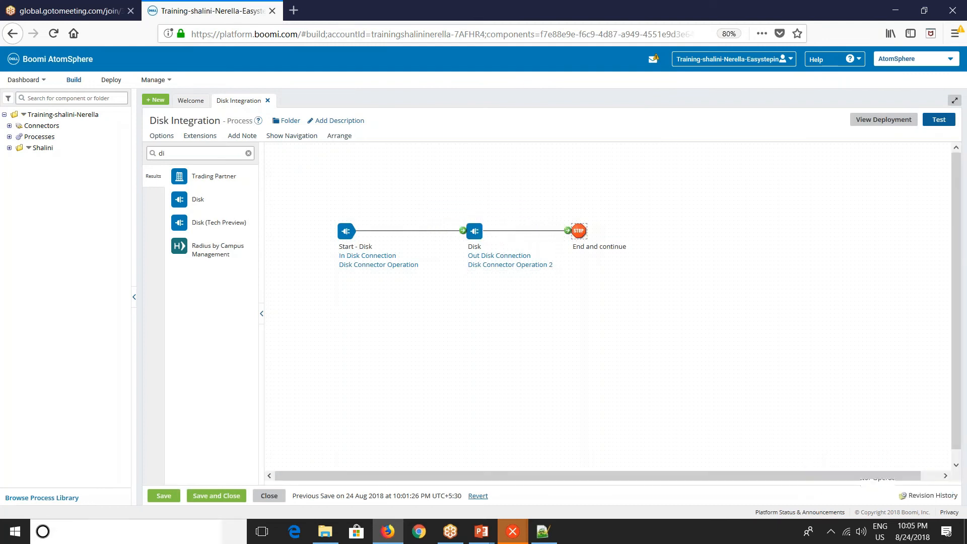
{"action": "left_click", "coordinate": [165, 495]}
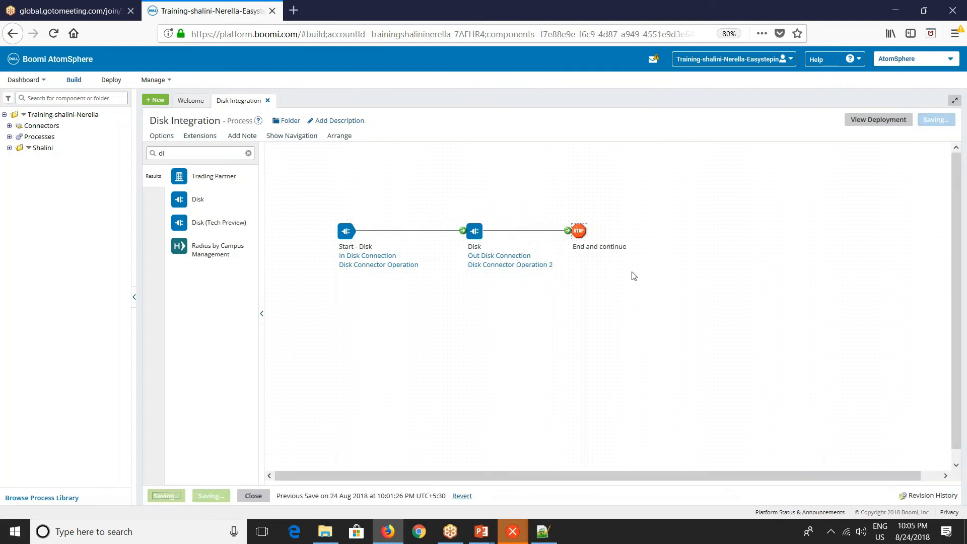
Refresh the Out folder view in File Explorer.
{"action": "key", "text": "alt+Tab"}
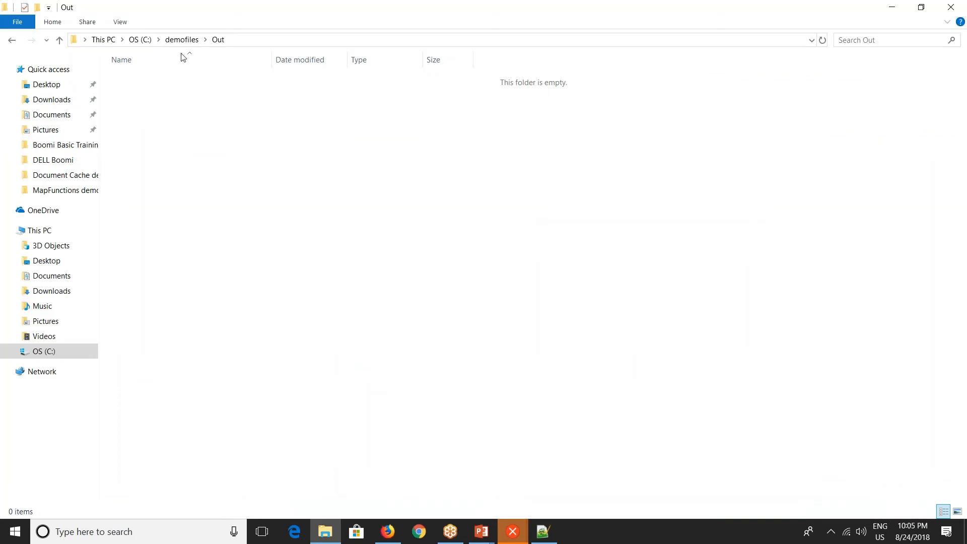
{"action": "right_click", "coordinate": [216, 165]}
{"action": "left_click", "coordinate": [269, 235]}
{"action": "key", "text": "alt+Tab"}
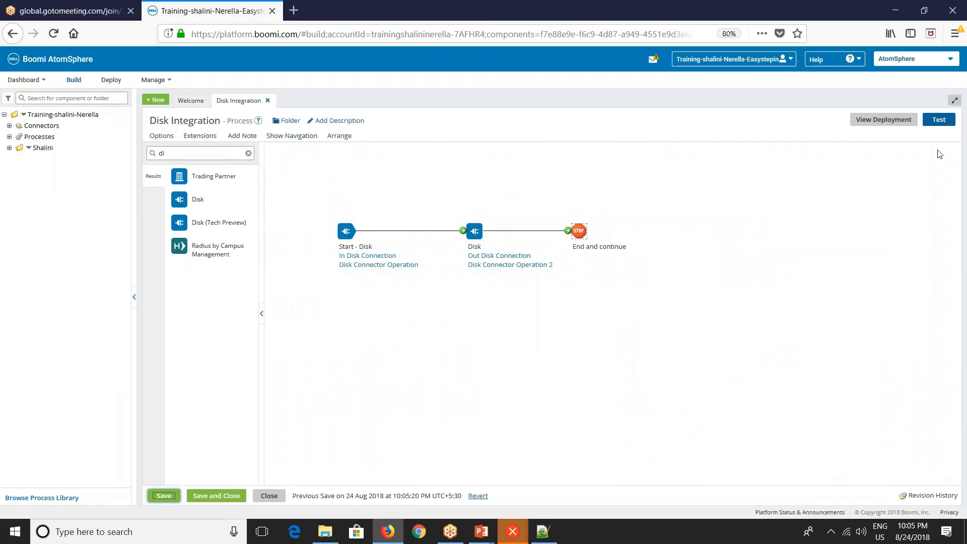
Run a new test of the process on the Shalini-DEV atom.
{"action": "left_click", "coordinate": [938, 119]}
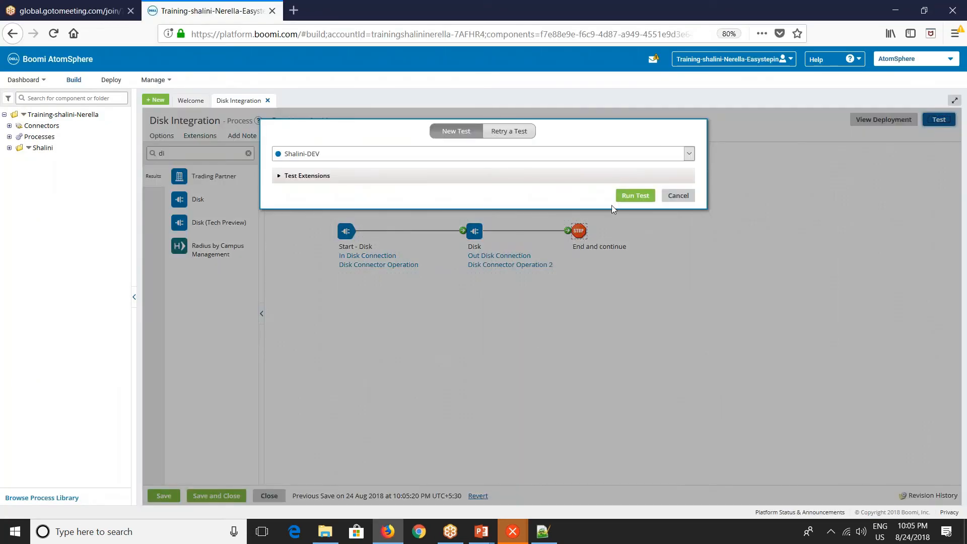
{"action": "left_click", "coordinate": [635, 196]}
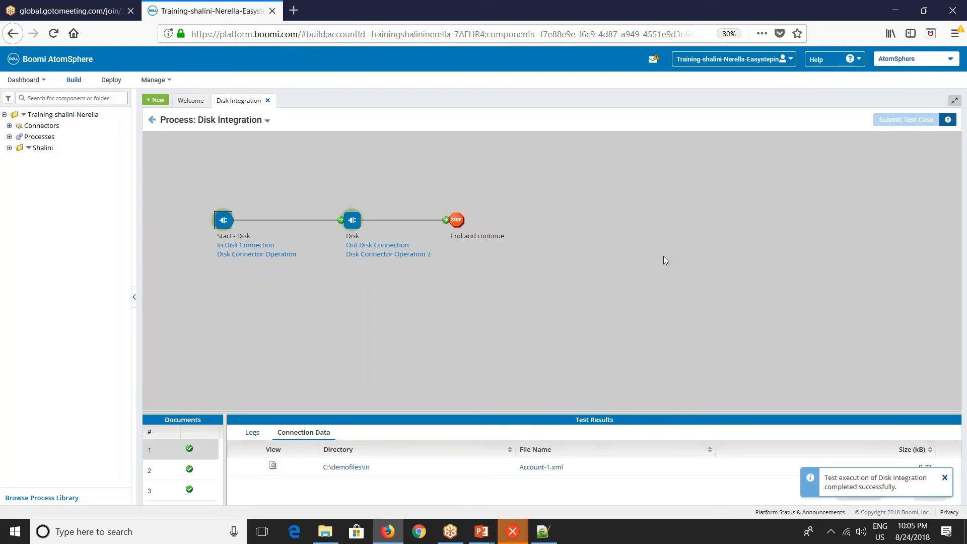
Open the first .dat file written to C:\demofiles\Out in Notepad++ and review its contents.
{"action": "key", "text": "alt+Tab"}
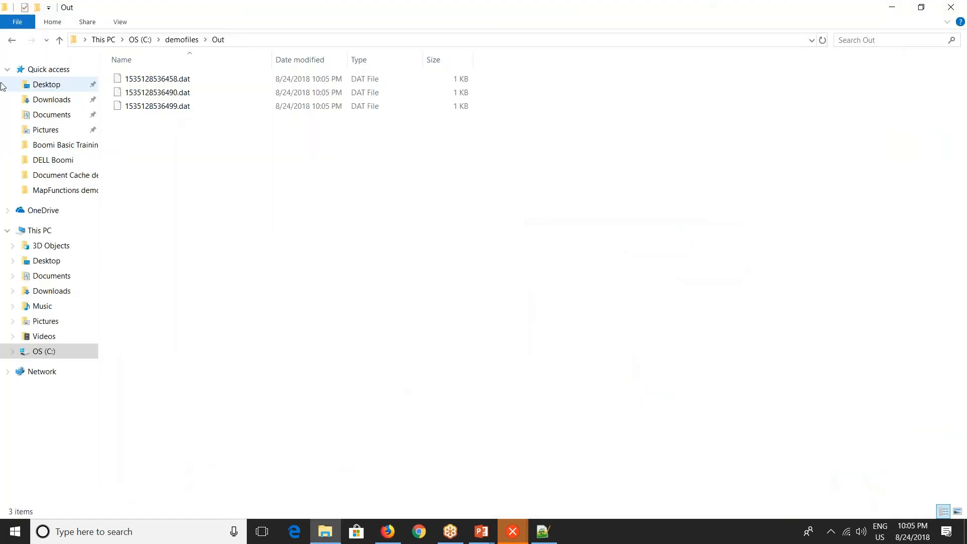
{"action": "left_click_drag", "start_coordinate": [175, 168], "coordinate": [160, 71]}
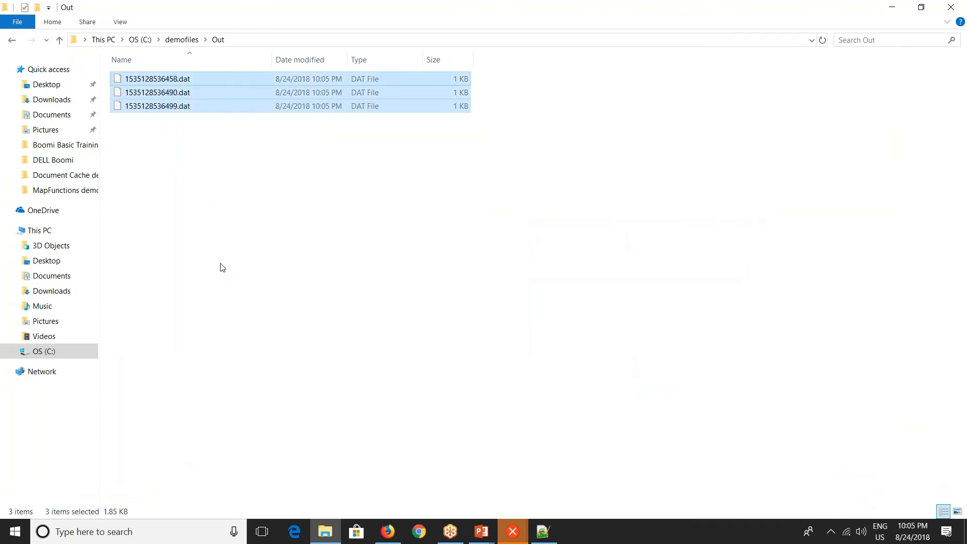
{"action": "left_click", "coordinate": [220, 268]}
{"action": "left_click", "coordinate": [167, 86]}
{"action": "right_click", "coordinate": [166, 85]}
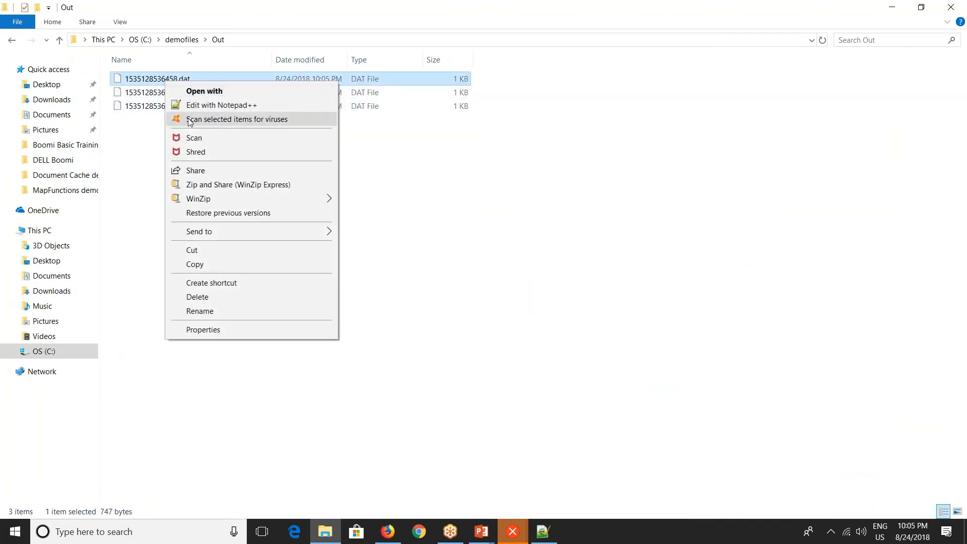
{"action": "left_click", "coordinate": [237, 104]}
{"action": "left_click_drag", "start_coordinate": [60, 395], "coordinate": [30, 63]}
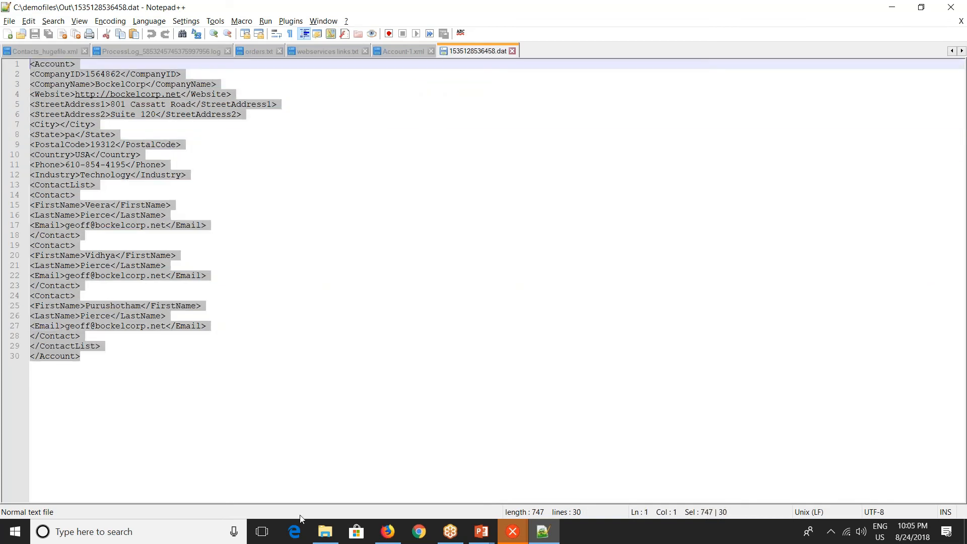
{"action": "key", "text": "alt+Tab"}
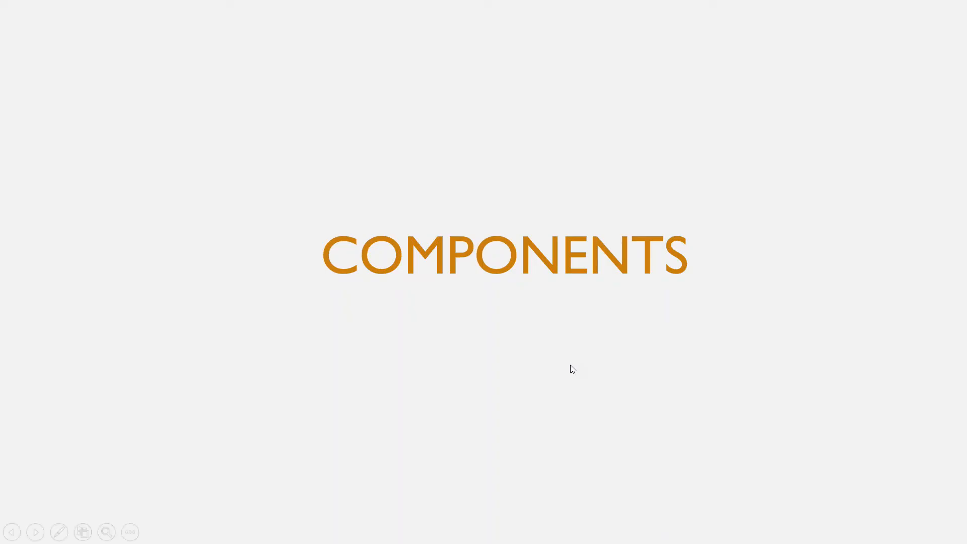
{"action": "left_click", "coordinate": [572, 370]}
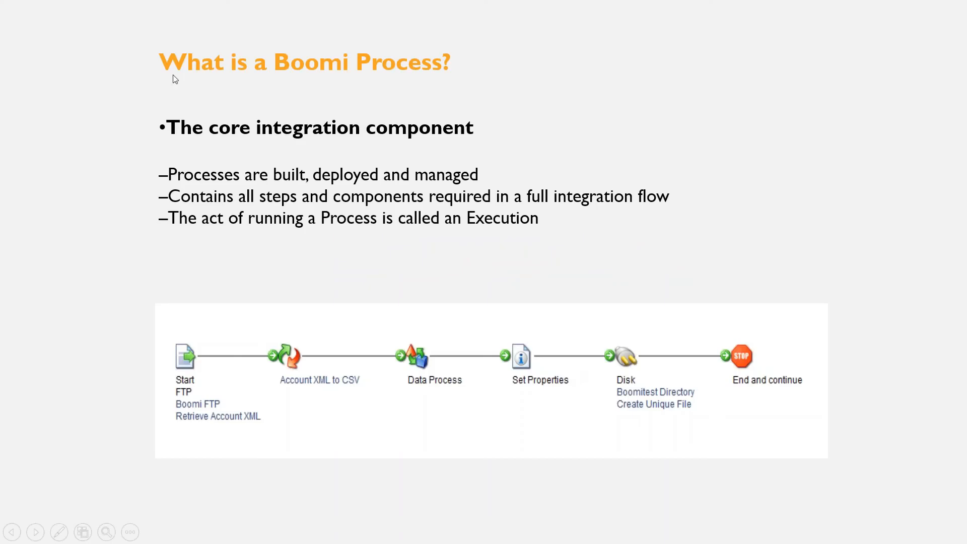